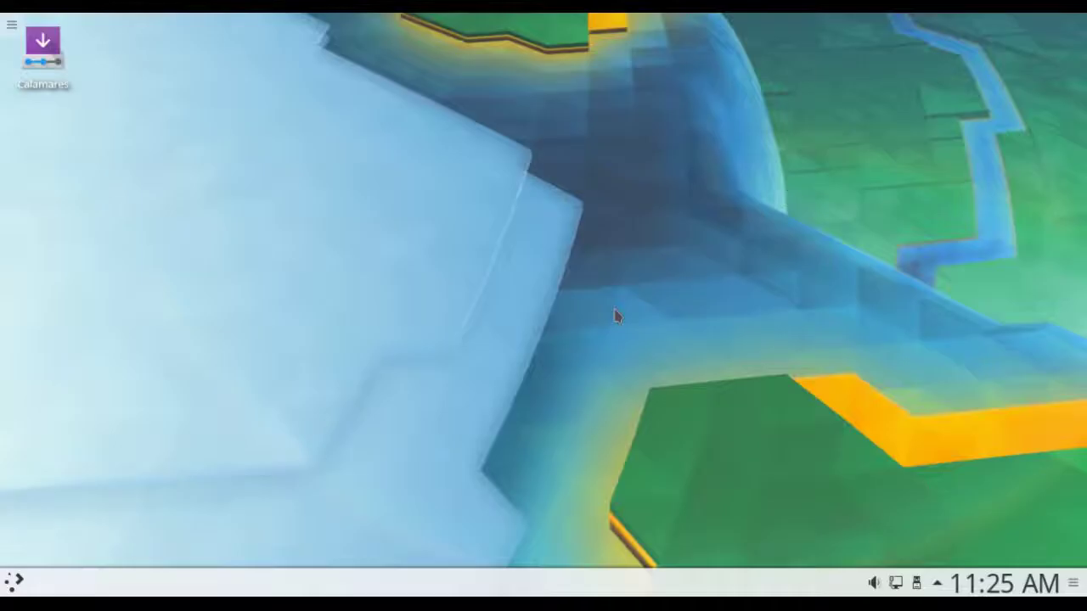
View the desktop's wallpaper configuration and dismiss the settings window
right_click(435, 175)
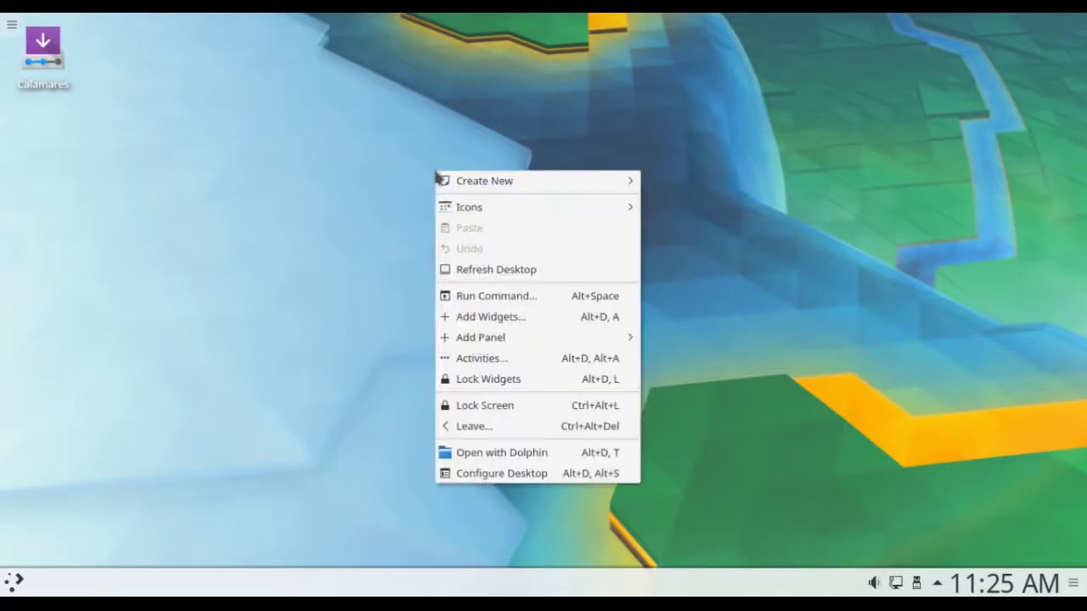
left_click(512, 473)
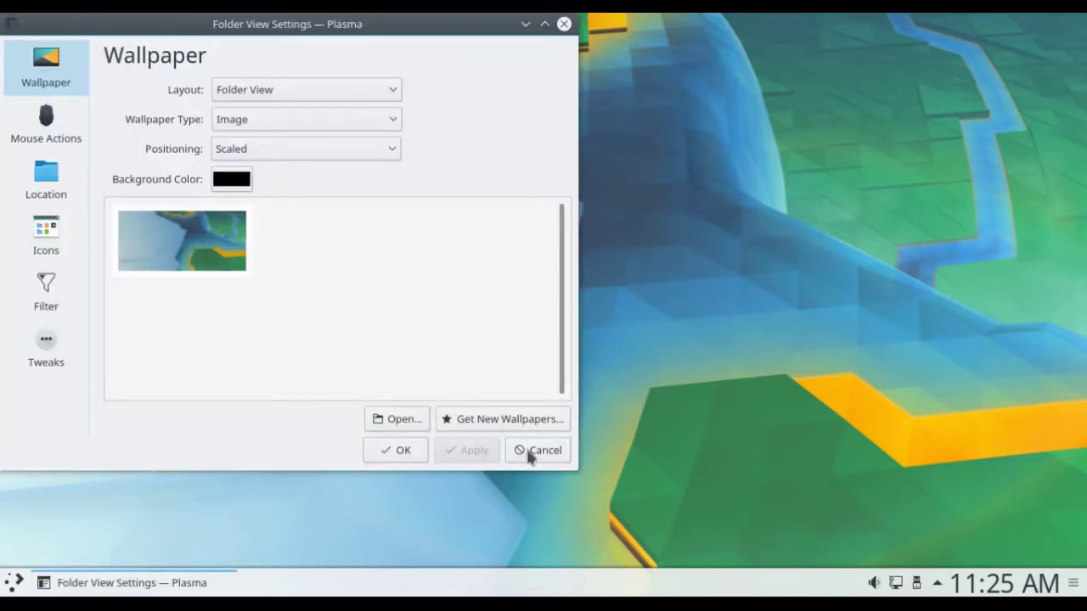
left_click(533, 451)
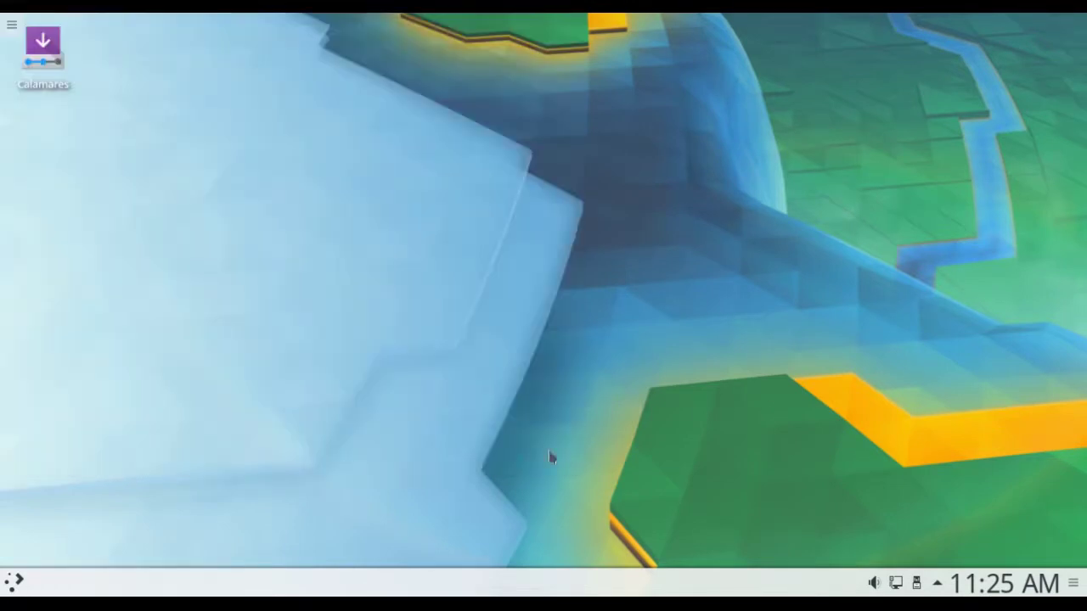
Switch the application launcher widget to the cascading Application Menu alternative
left_click(17, 584)
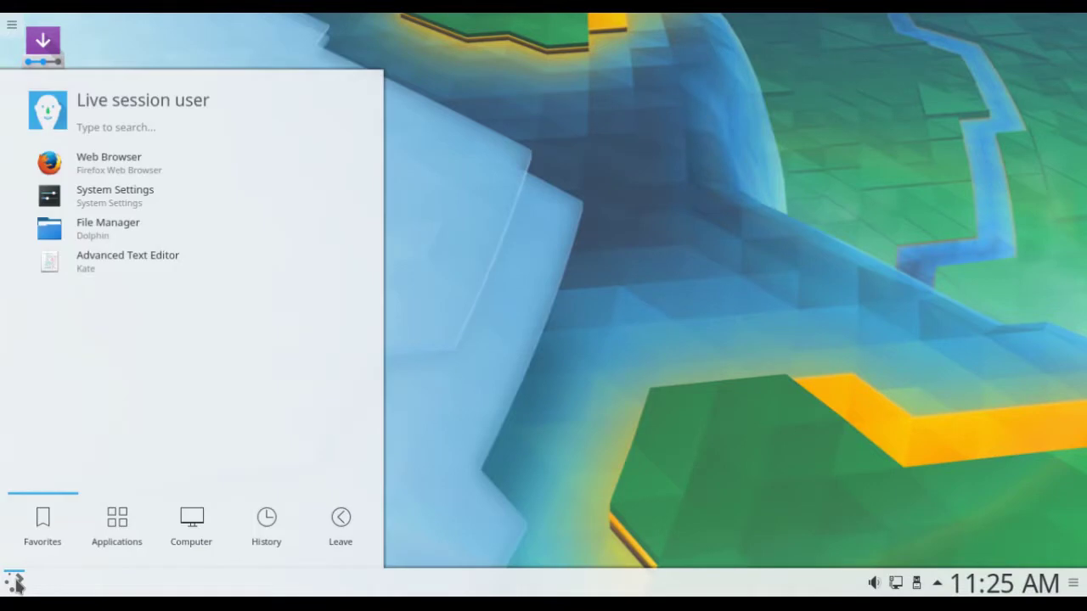
right_click(17, 584)
left_click(34, 537)
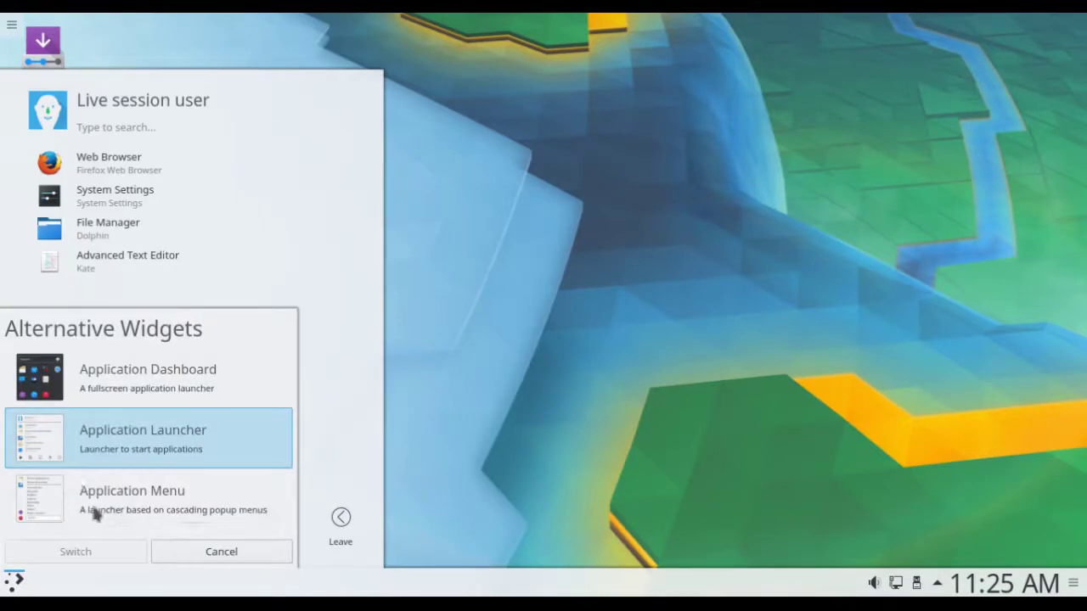
left_click(87, 509)
left_click(80, 553)
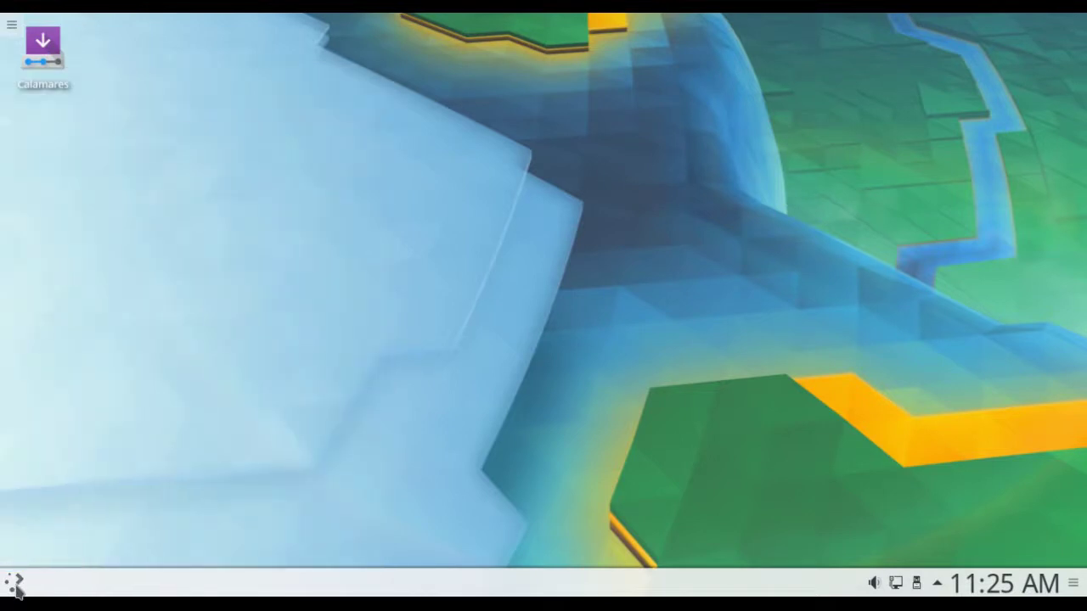
Look through the installed application categories and launch the Konsole terminal
left_click(17, 584)
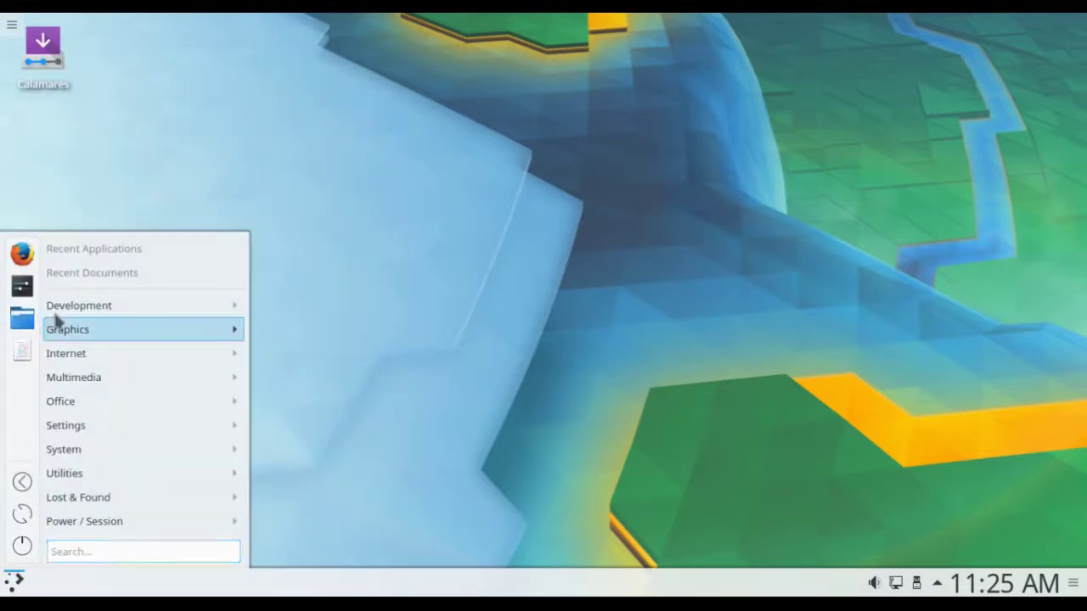
mouse_move(64, 312)
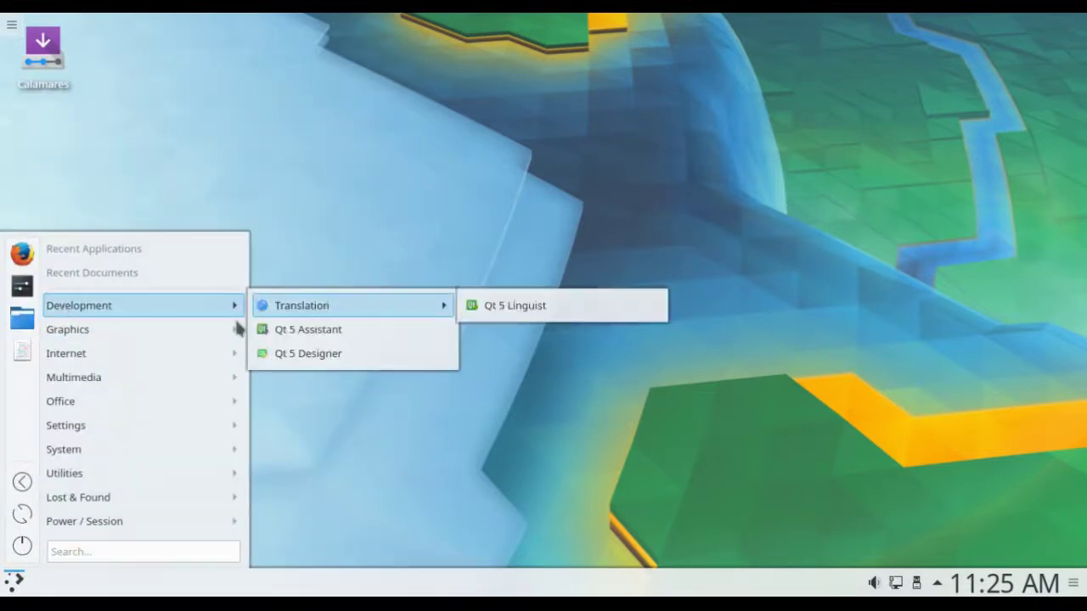
mouse_move(206, 334)
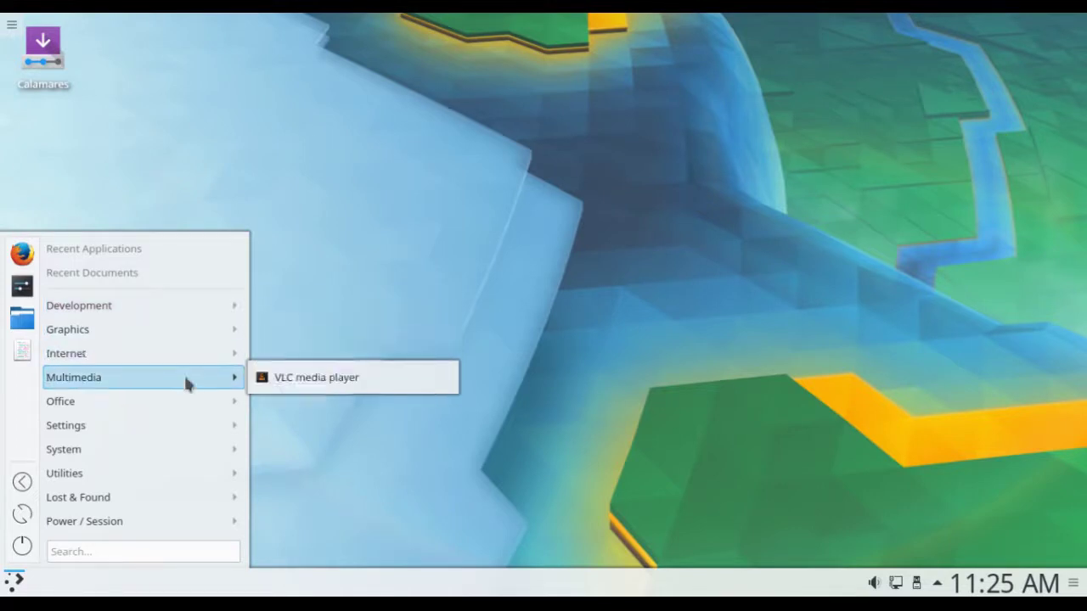
mouse_move(186, 402)
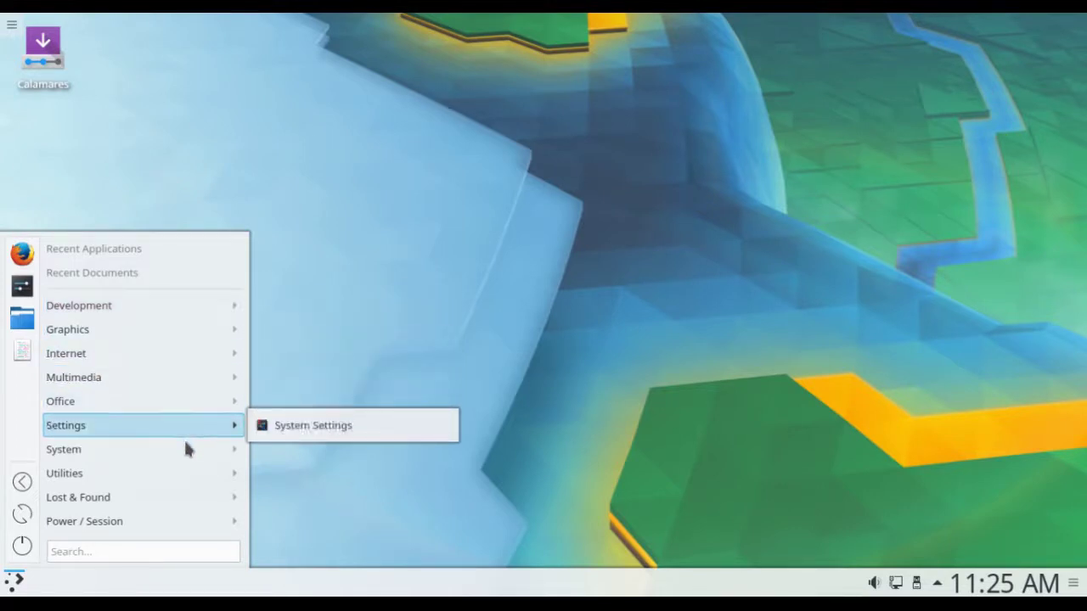
mouse_move(188, 451)
mouse_move(188, 480)
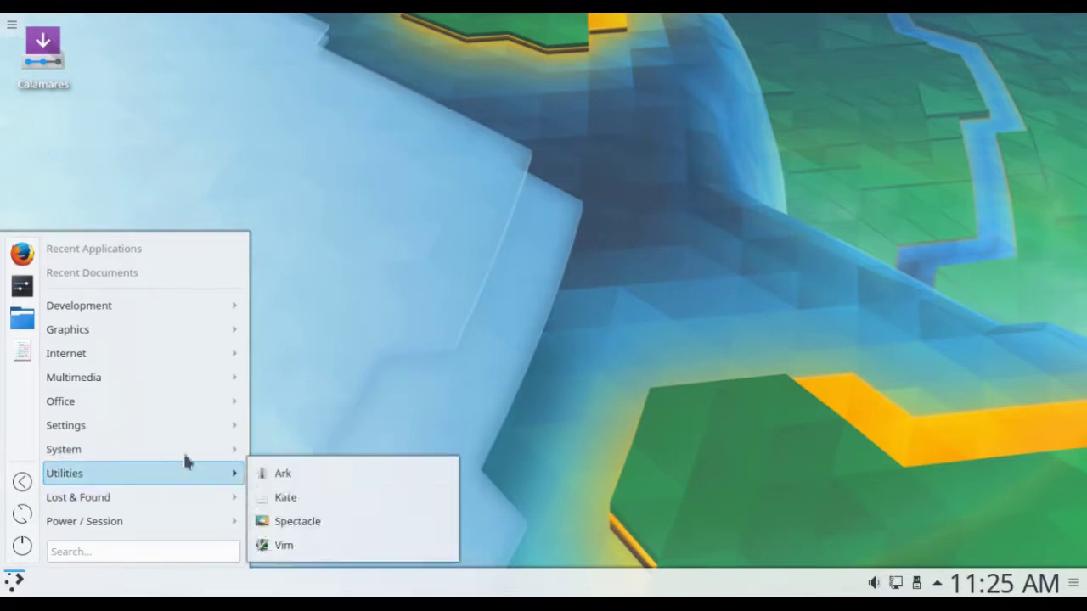
left_click(315, 500)
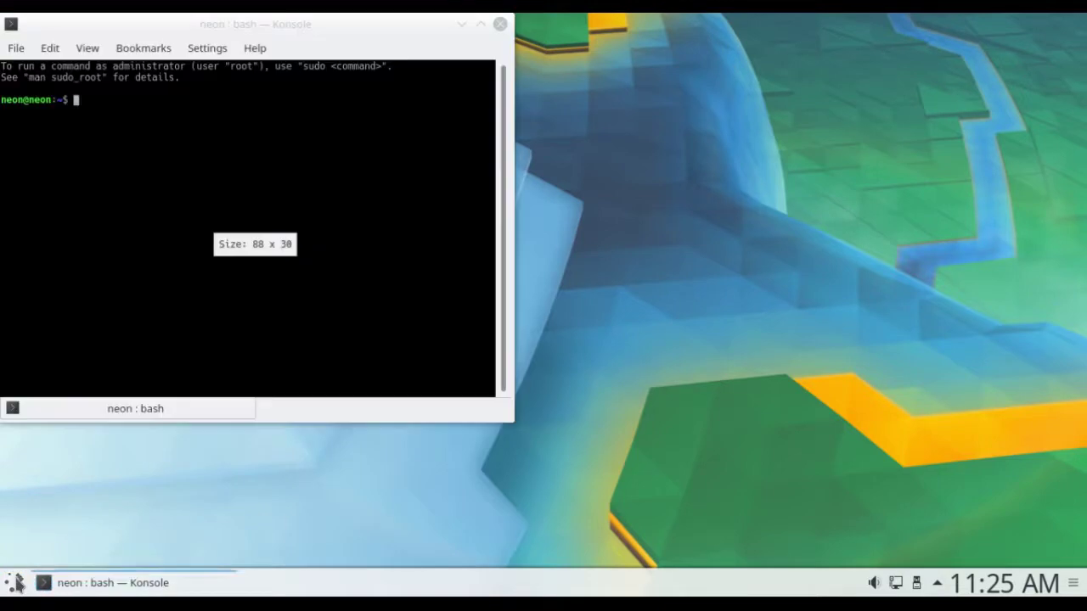
Launch System Settings from the application launcher
left_click(17, 584)
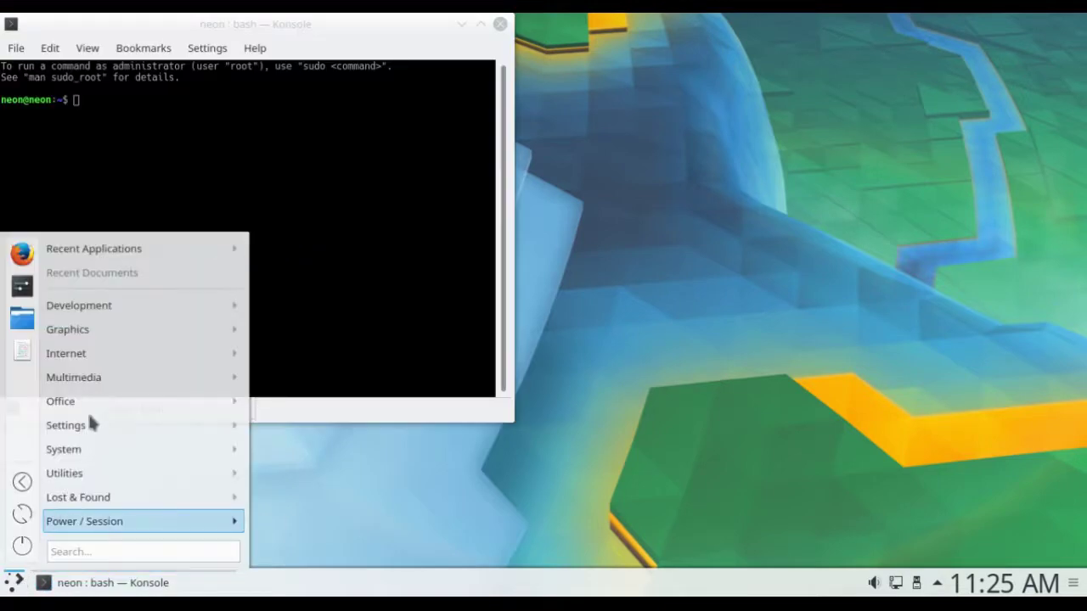
mouse_move(92, 411)
mouse_move(98, 437)
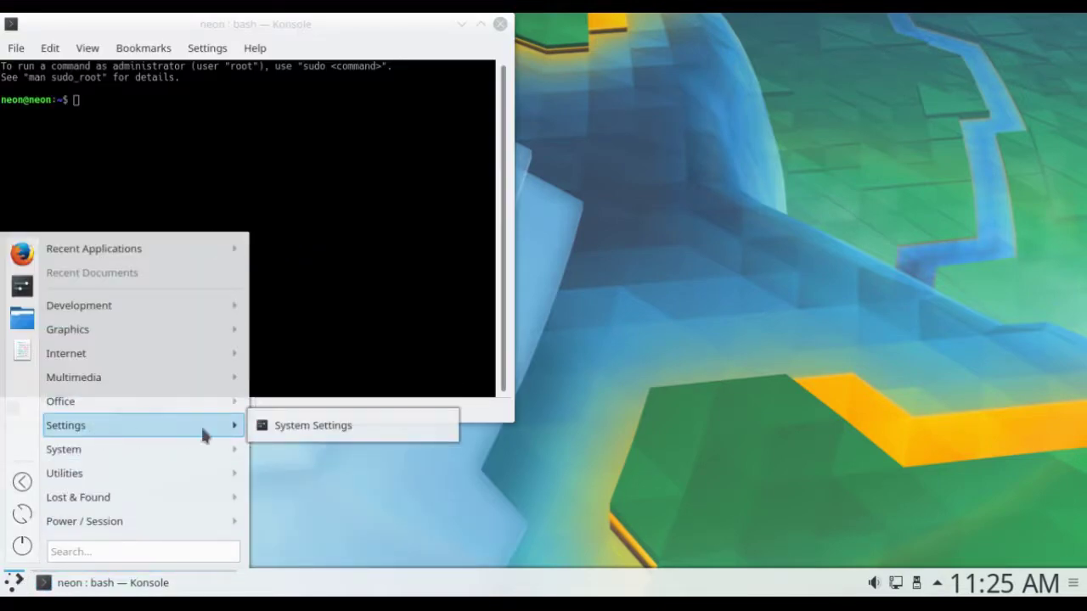
left_click(292, 426)
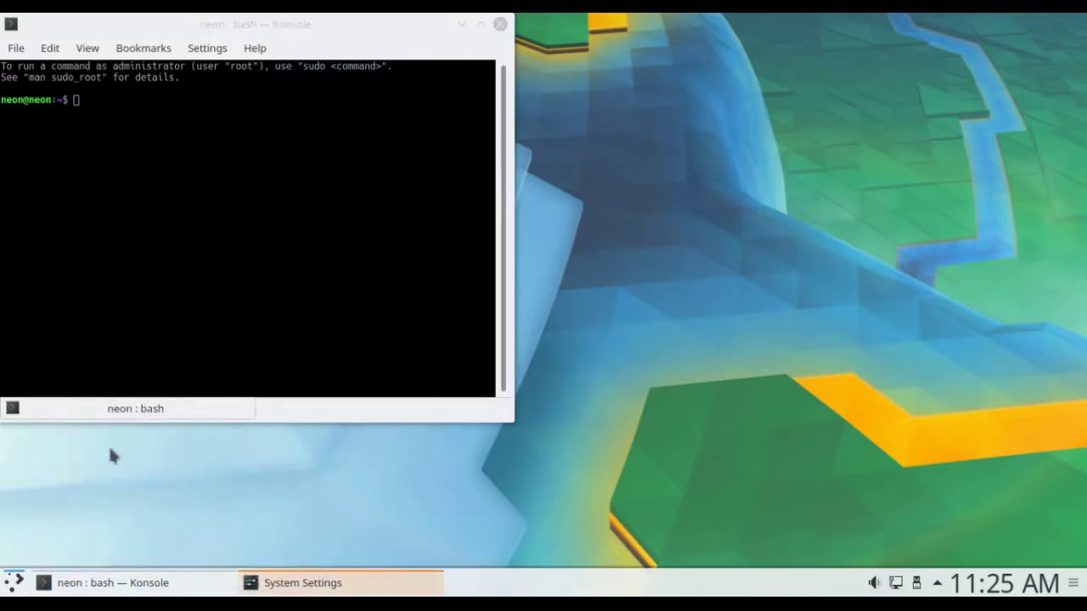
Launch VLC media player and the Firefox web browser from the application launcher
key("alt+F1")
mouse_move(139, 374)
left_click(311, 379)
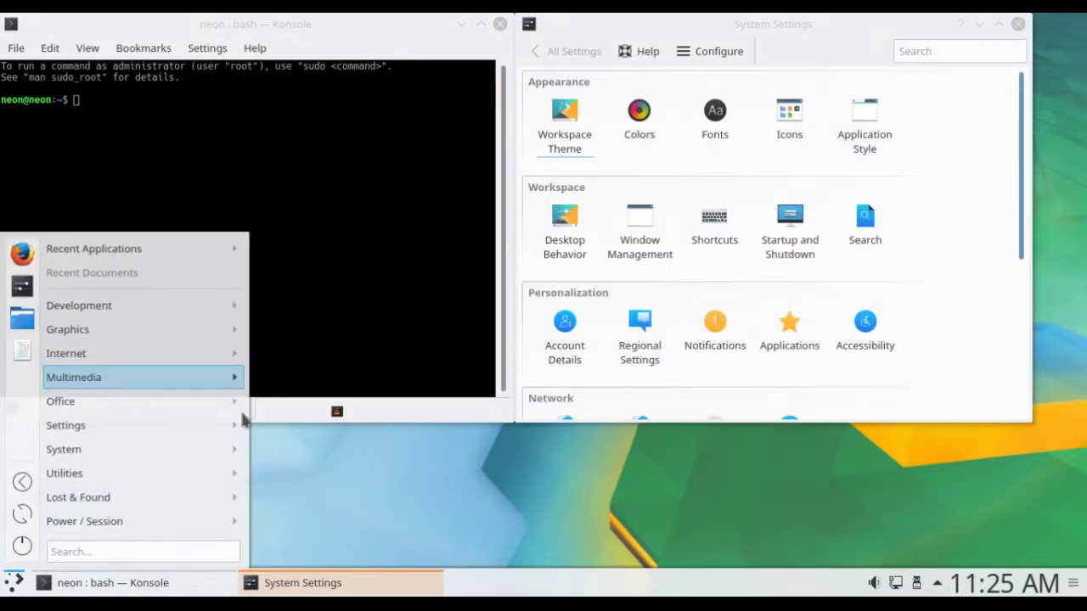
left_click(14, 582)
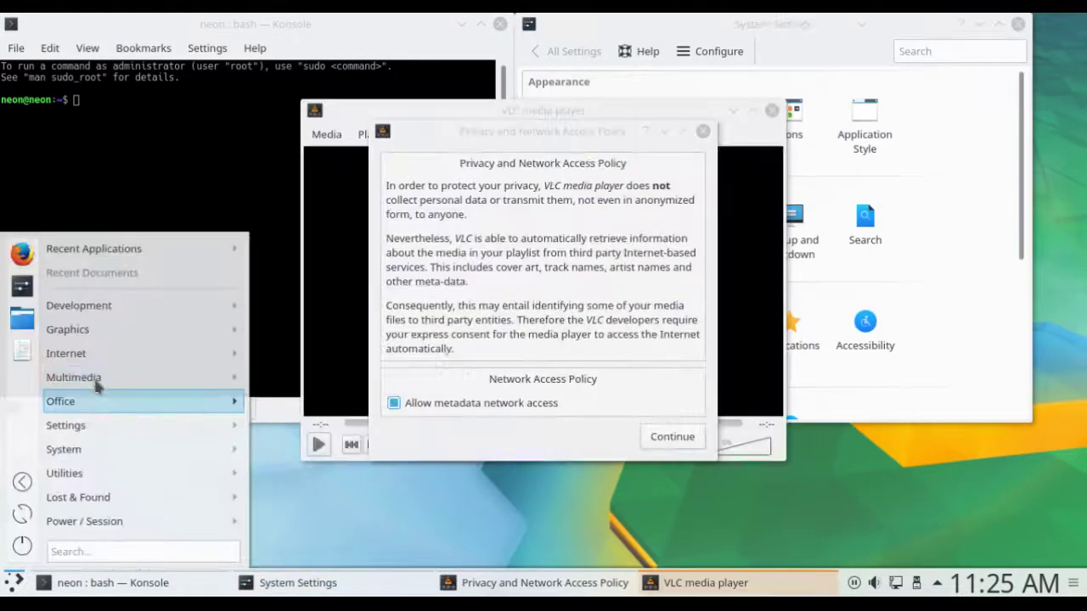
mouse_move(102, 357)
left_click(281, 356)
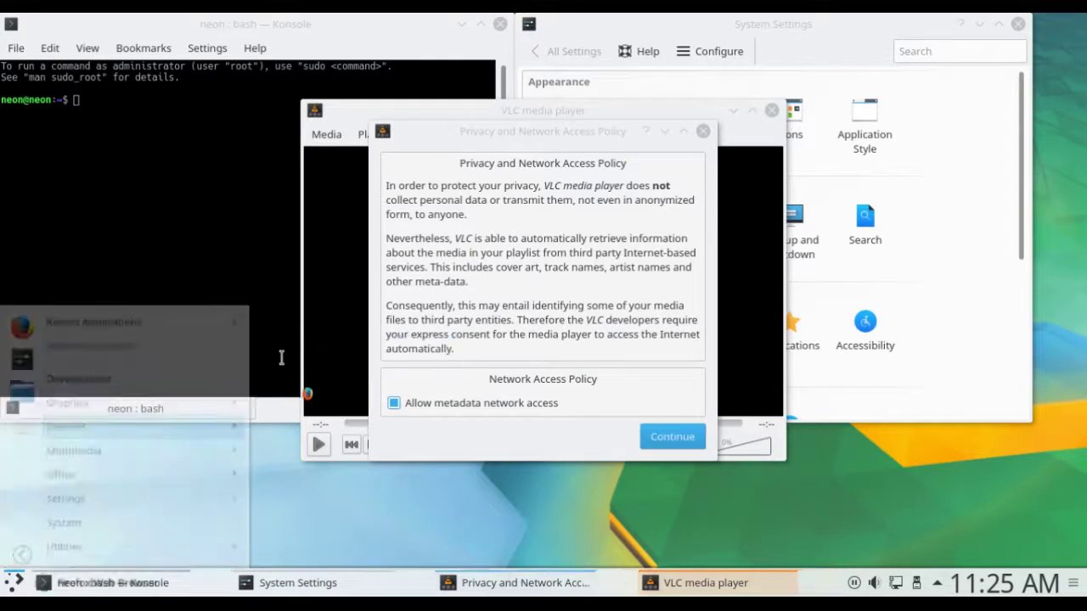
Disallow metadata network access in VLC's privacy policy dialog and continue to the player
left_click(508, 404)
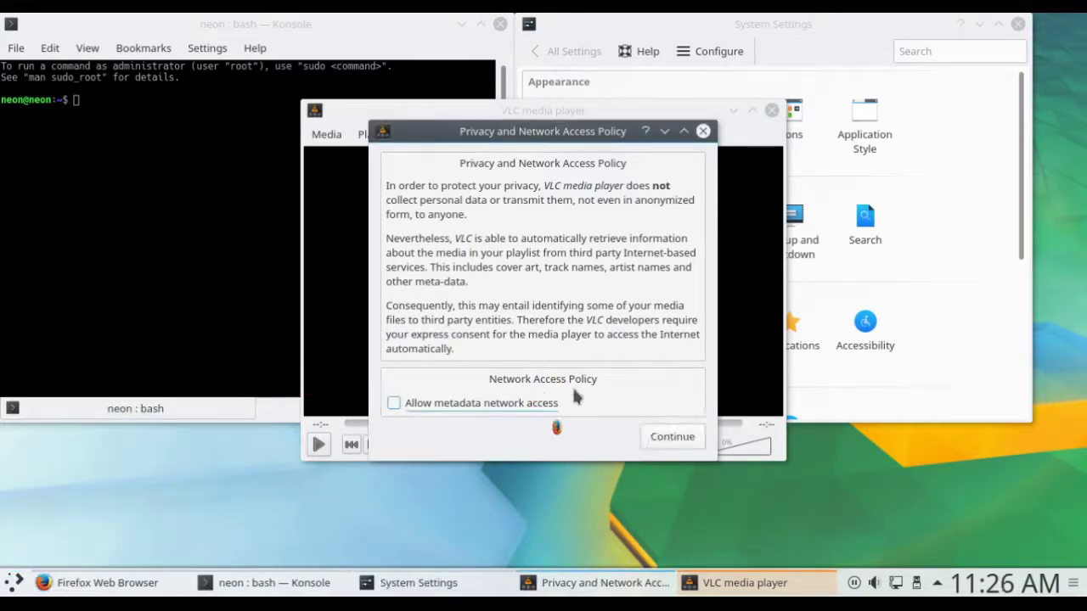
left_click(689, 438)
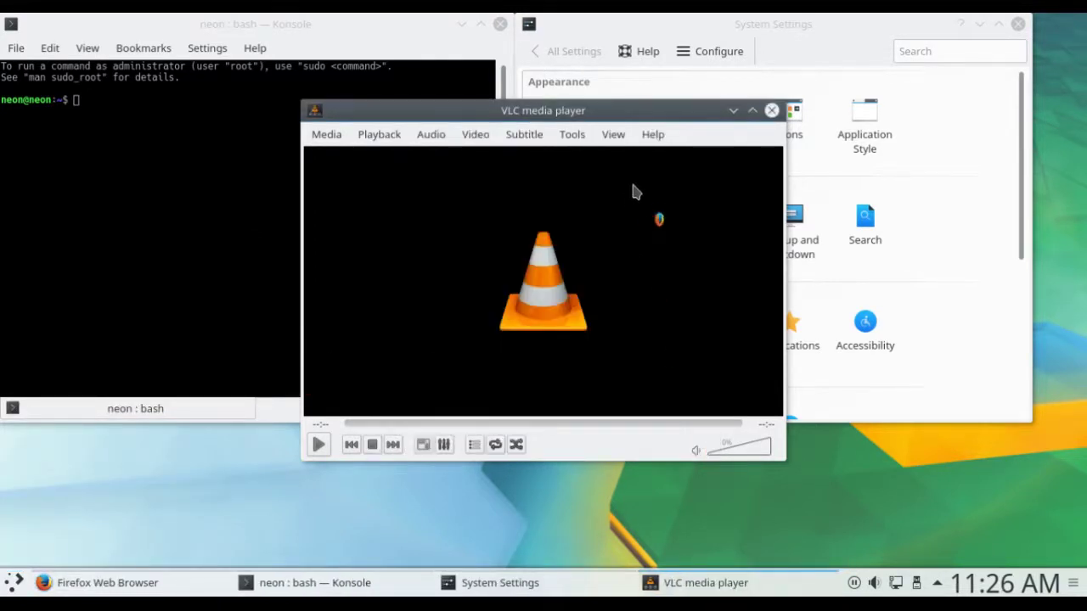
Check VLC's version and build details in its About window, and close the player
left_click(653, 136)
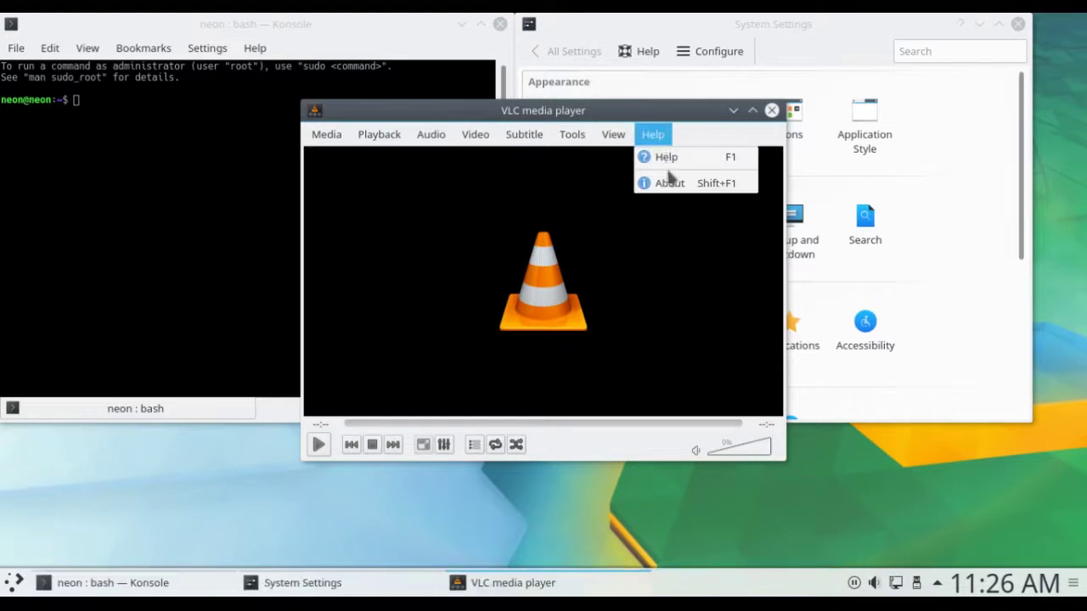
left_click(681, 185)
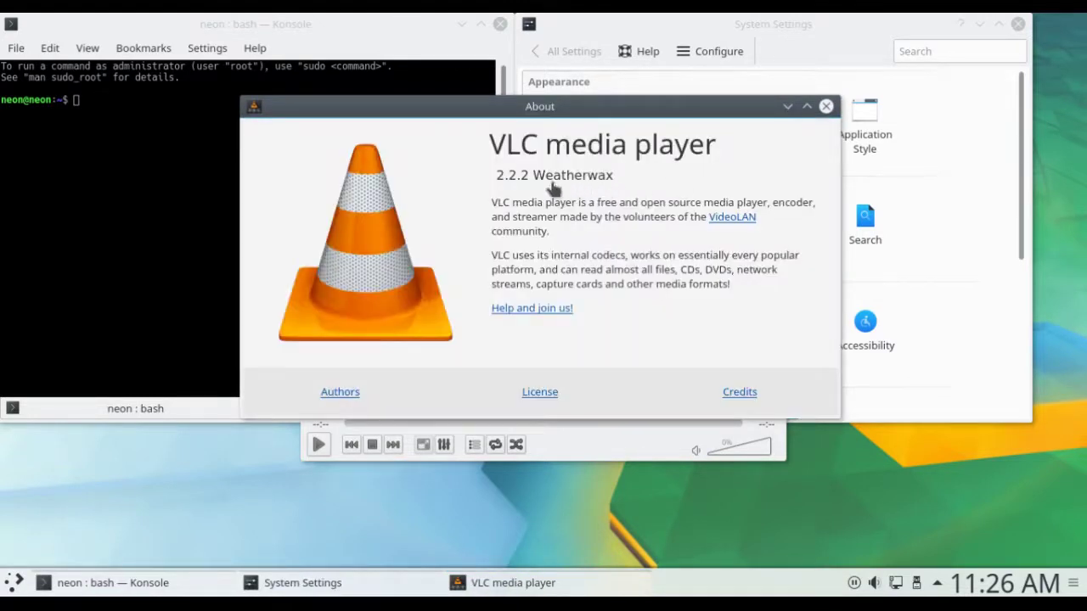
left_click(564, 187)
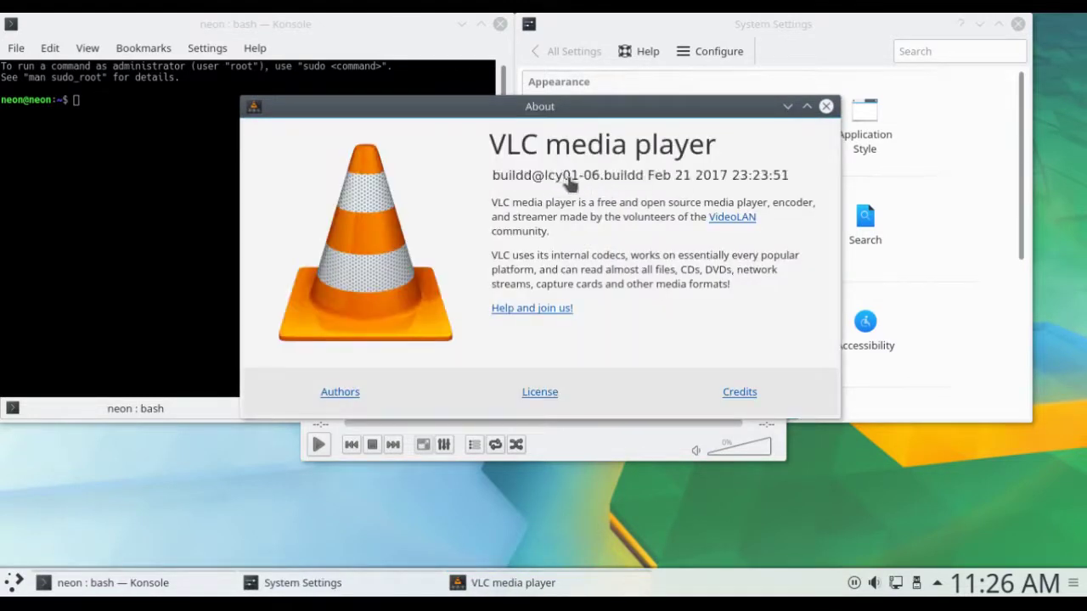
left_click(825, 106)
left_click(770, 111)
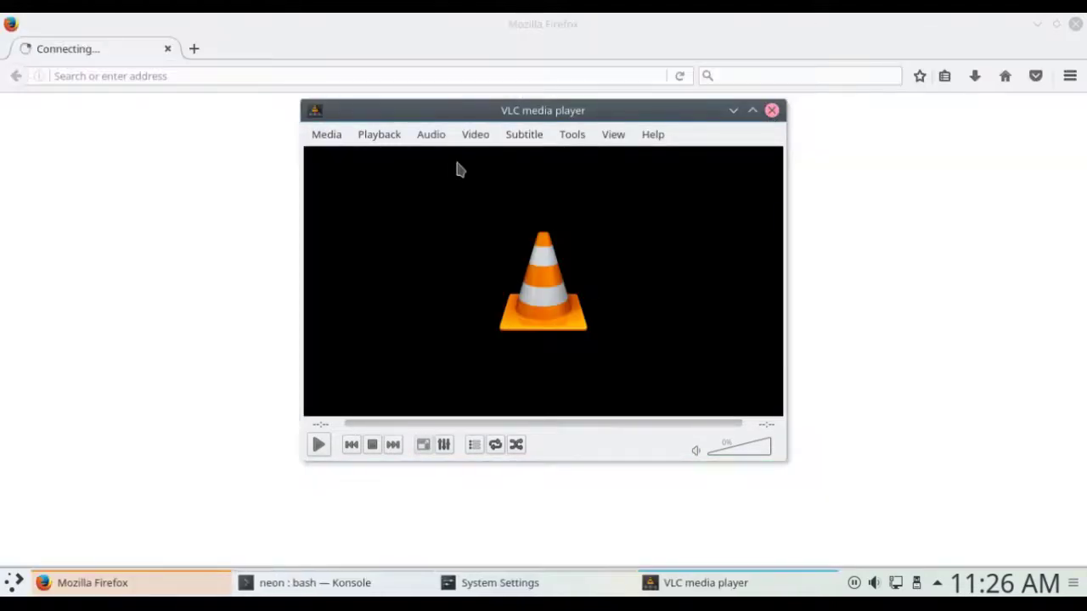
Check the Firefox version in its About window and close the browser
left_click(1063, 78)
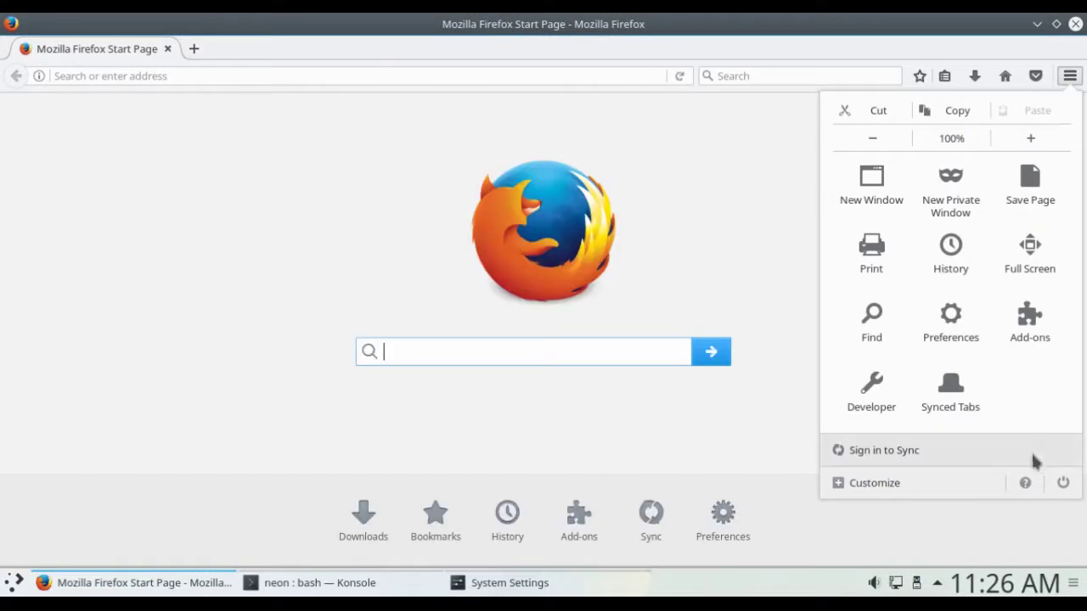
left_click(1025, 482)
left_click(890, 330)
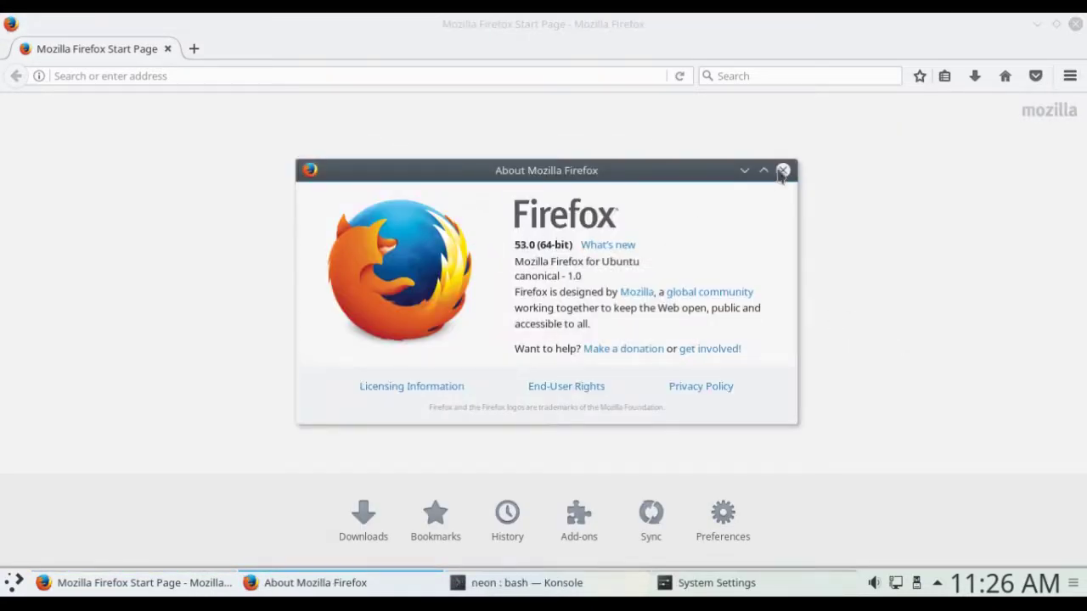
left_click(1075, 24)
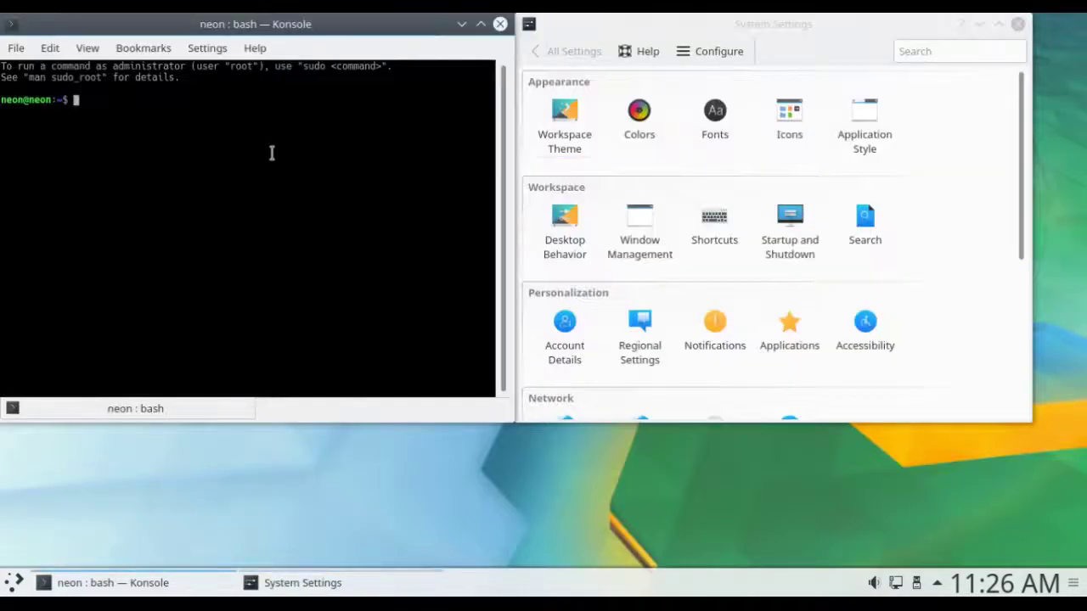
Run uname -a in Konsole to check the kernel version, highlight it in the output, and close the terminal
type("uname -a")
key("Return")
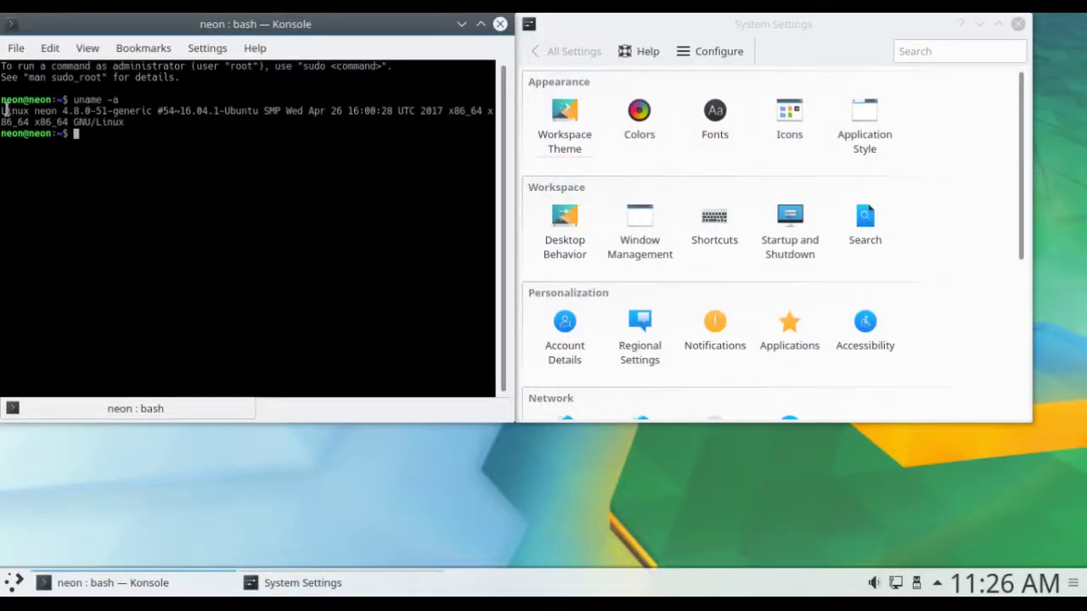
left_click_drag(2, 110, 105, 110)
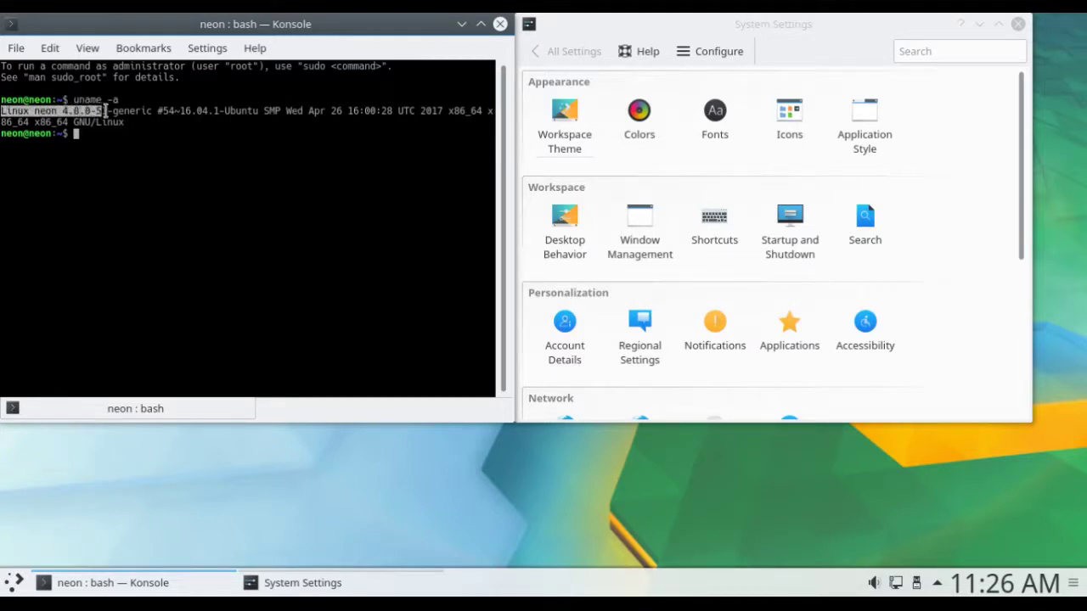
left_click(500, 23)
Move System Settings nearer the desktop's center and check its version plus the KDE Frameworks and Qt library versions in its About information
left_click_drag(670, 44, 418, 92)
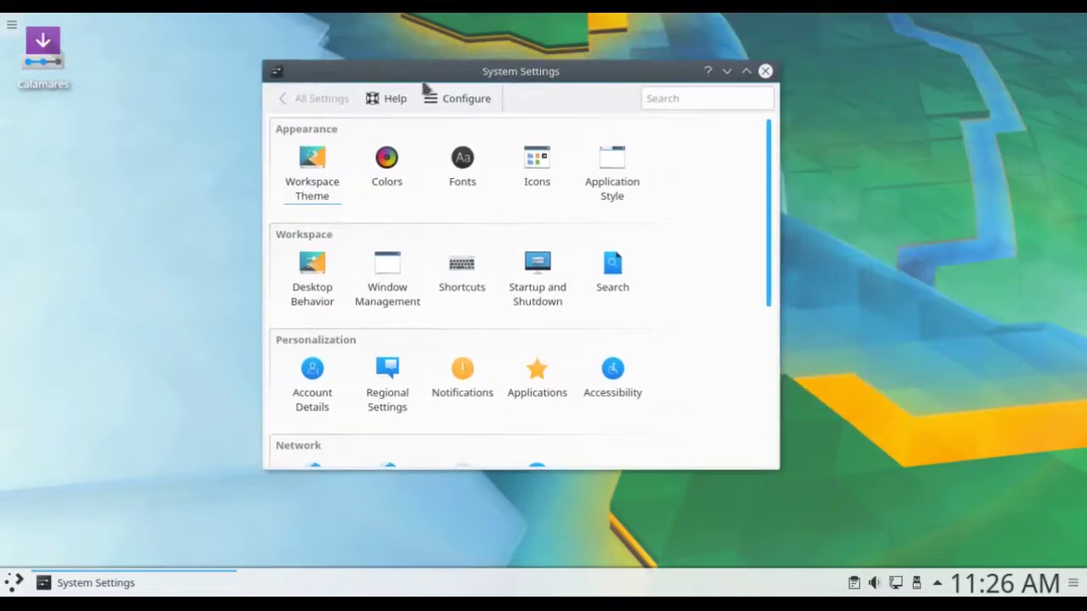
left_click(410, 100)
left_click(466, 289)
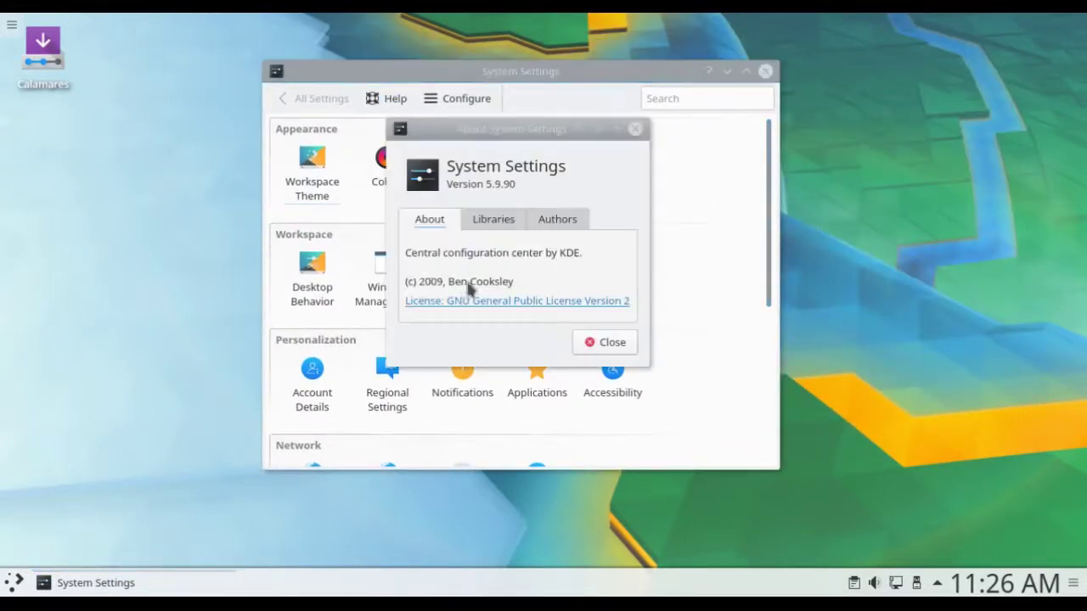
left_click_drag(514, 194, 485, 191)
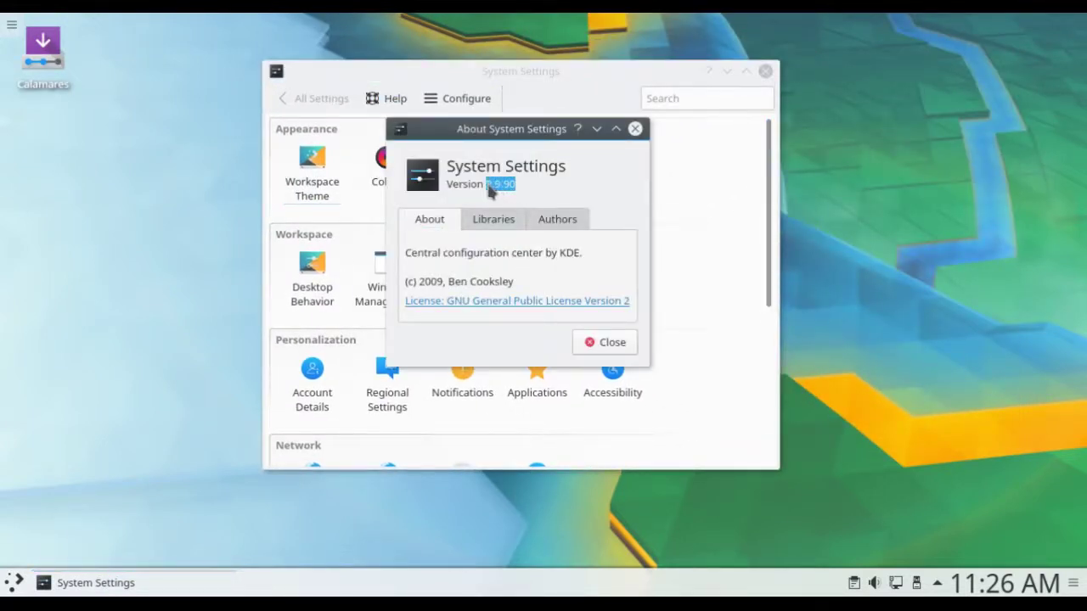
left_click(479, 225)
left_click_drag(551, 245, 452, 260)
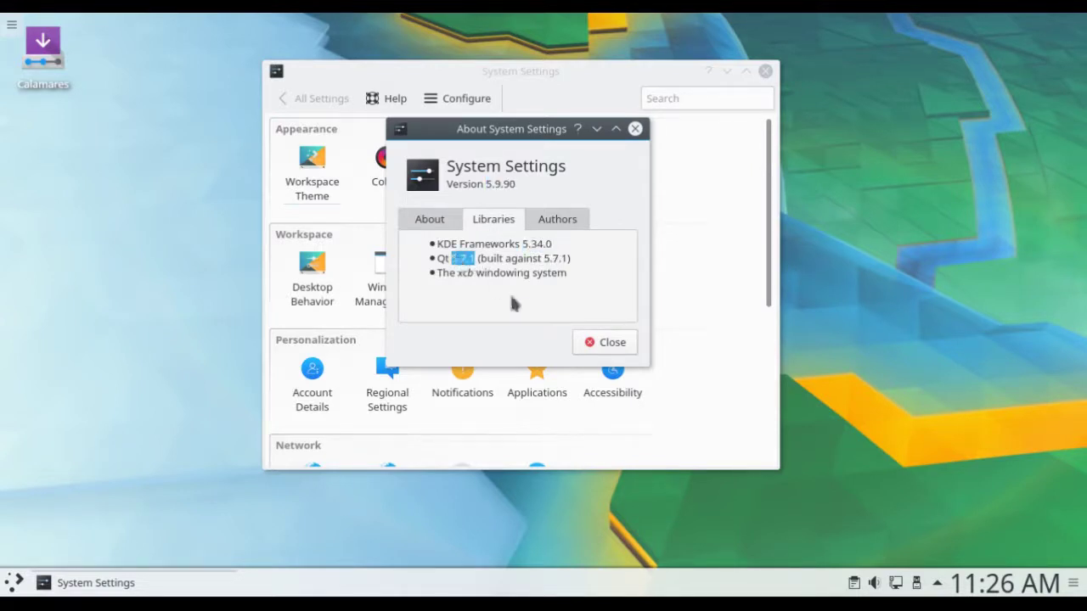
left_click(591, 342)
Look through the Desktop Theme, Cursor Theme and Splash Screen options of the Workspace Theme settings, and return to all settings
left_click(311, 179)
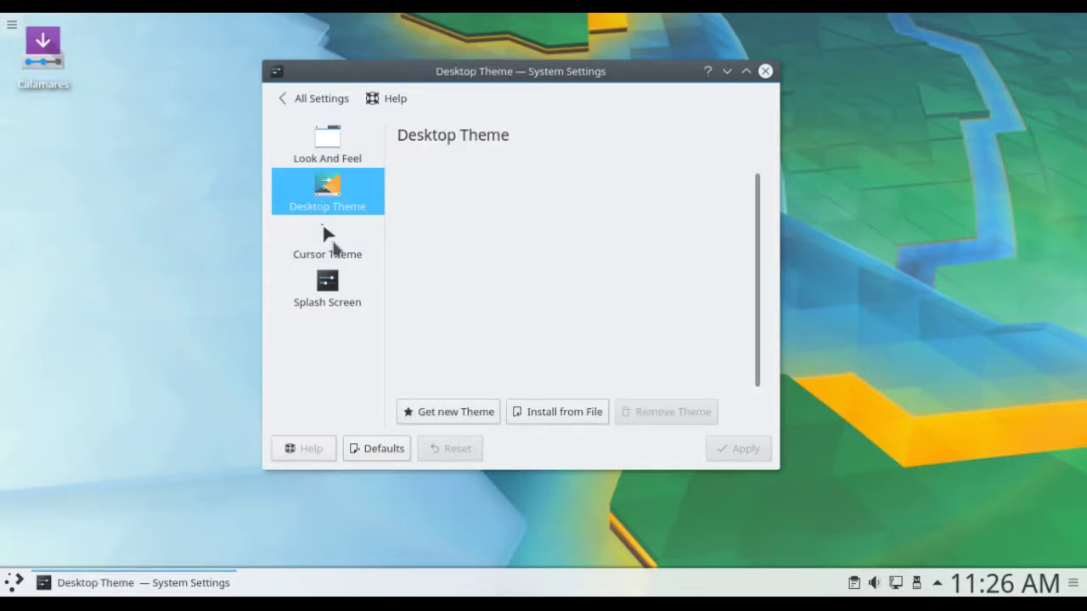
left_click(331, 241)
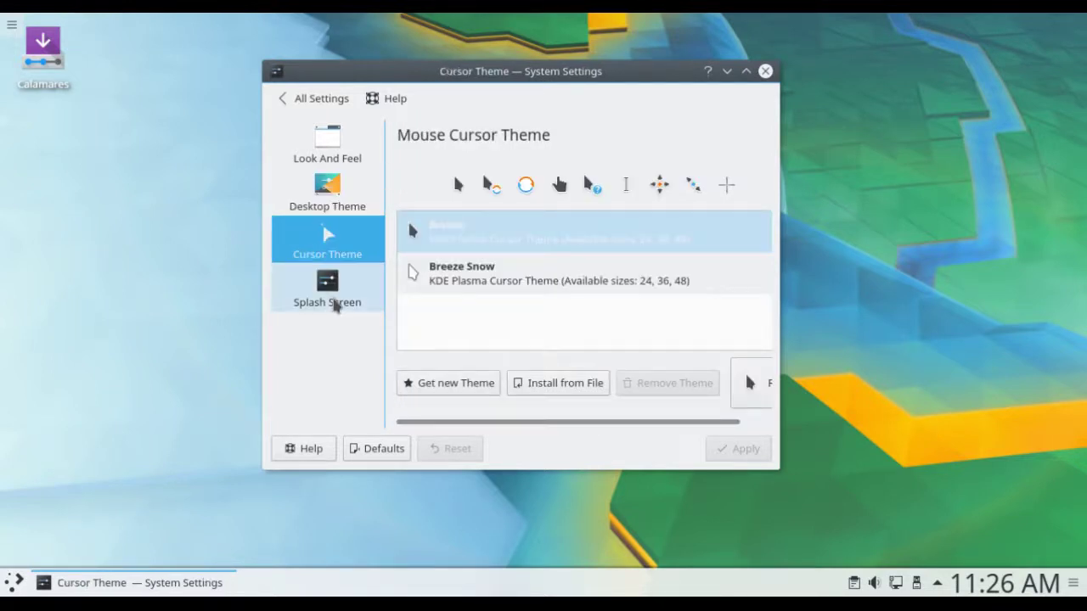
left_click(336, 304)
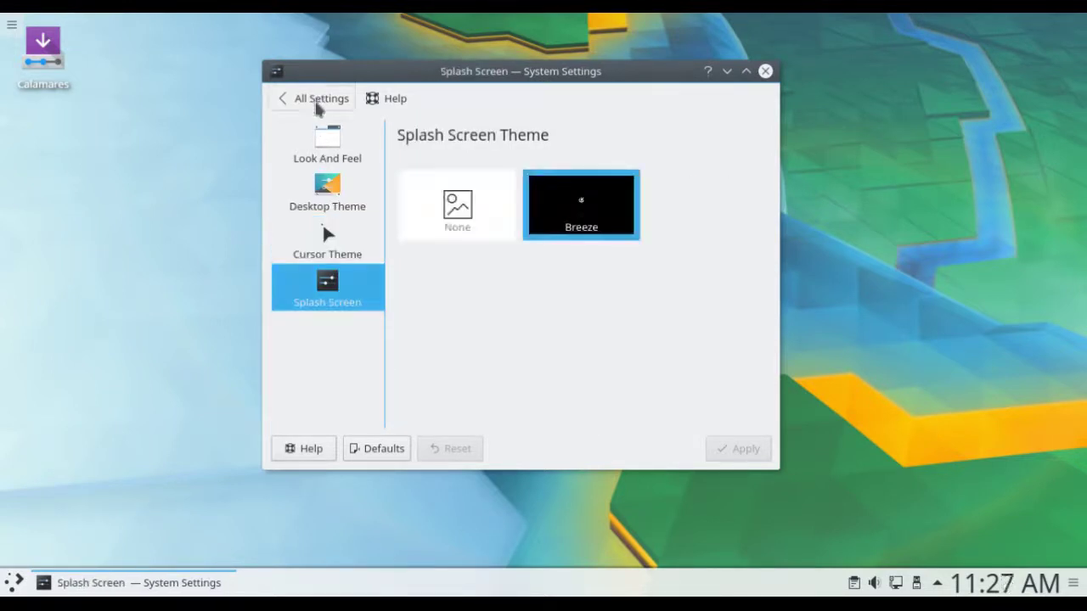
left_click(315, 96)
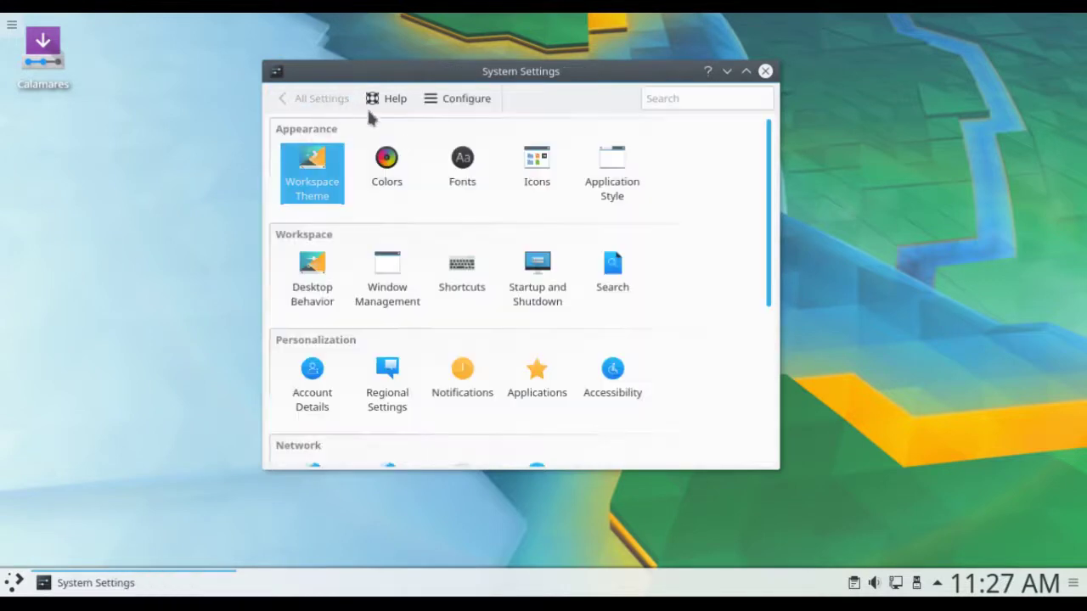
Check the icon themes, and inspect the available widget styles and fine-tuning options under Application Style
left_click(523, 163)
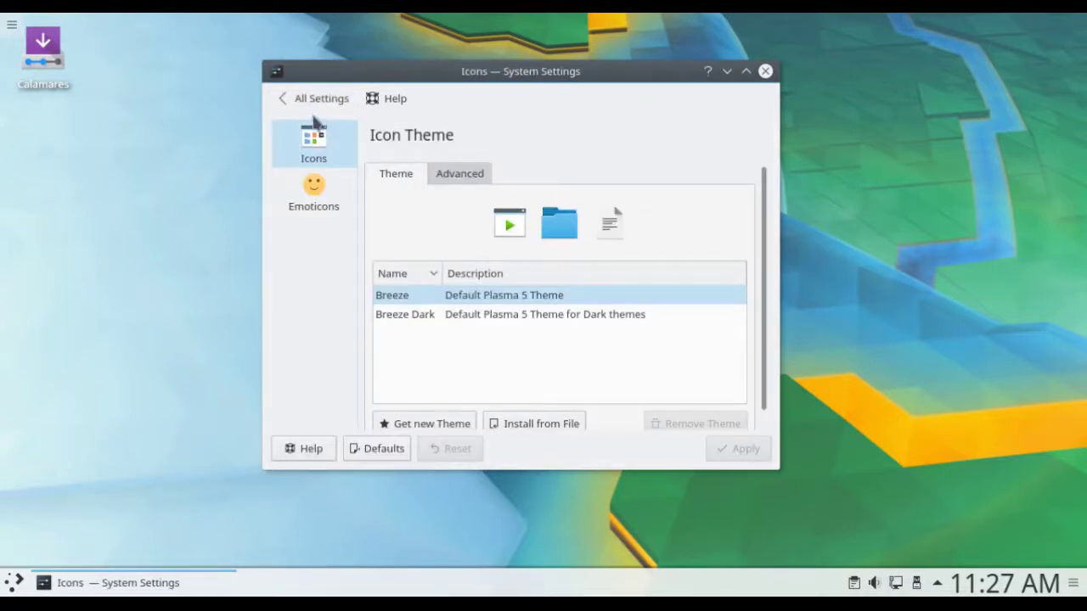
left_click(338, 108)
left_click(609, 166)
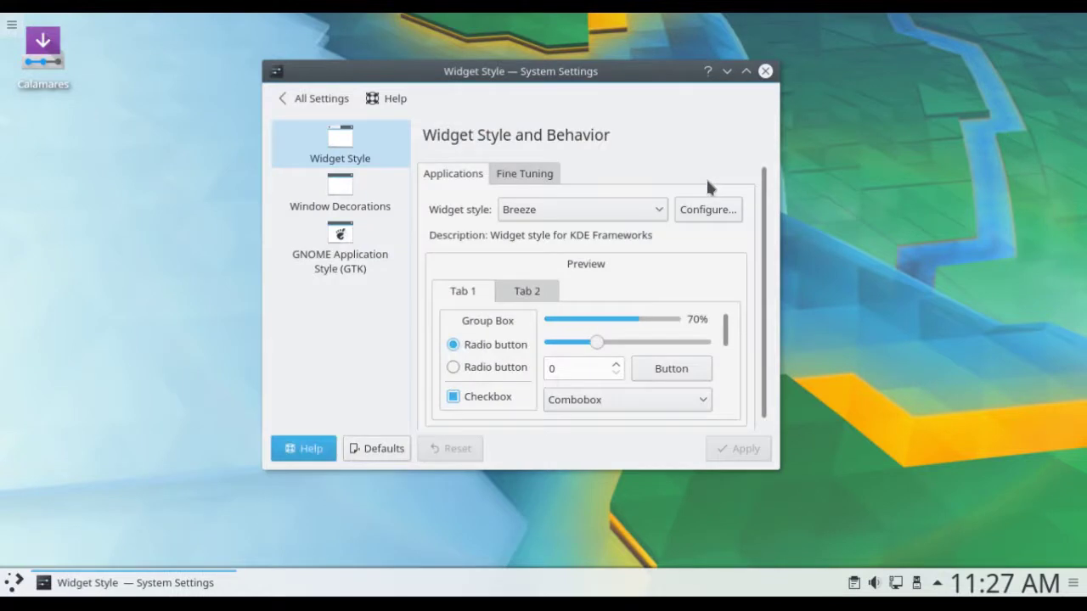
left_click(649, 210)
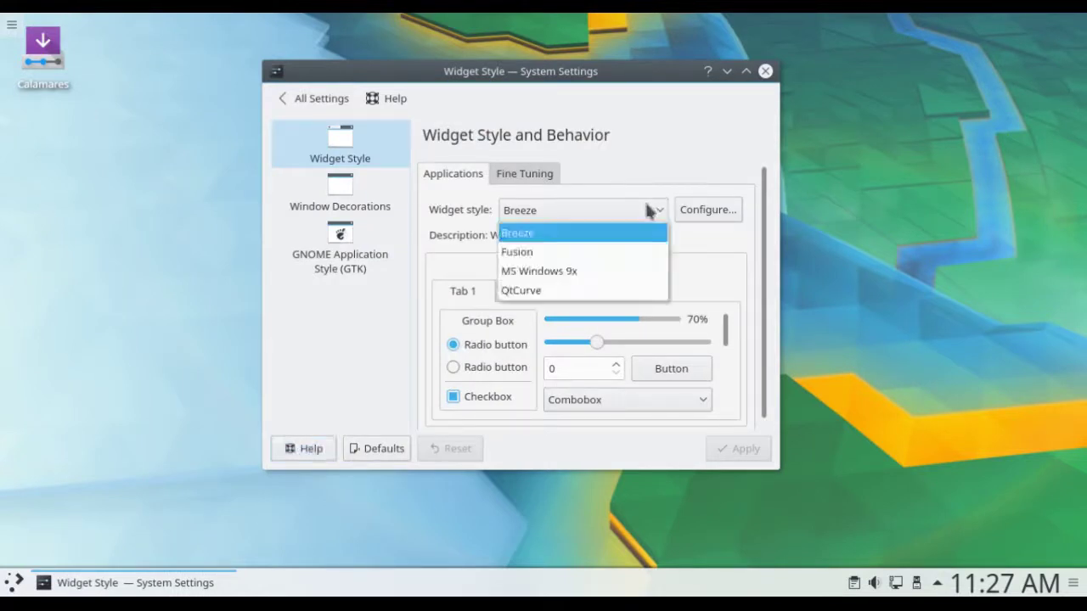
left_click(650, 210)
left_click(543, 175)
left_click(461, 175)
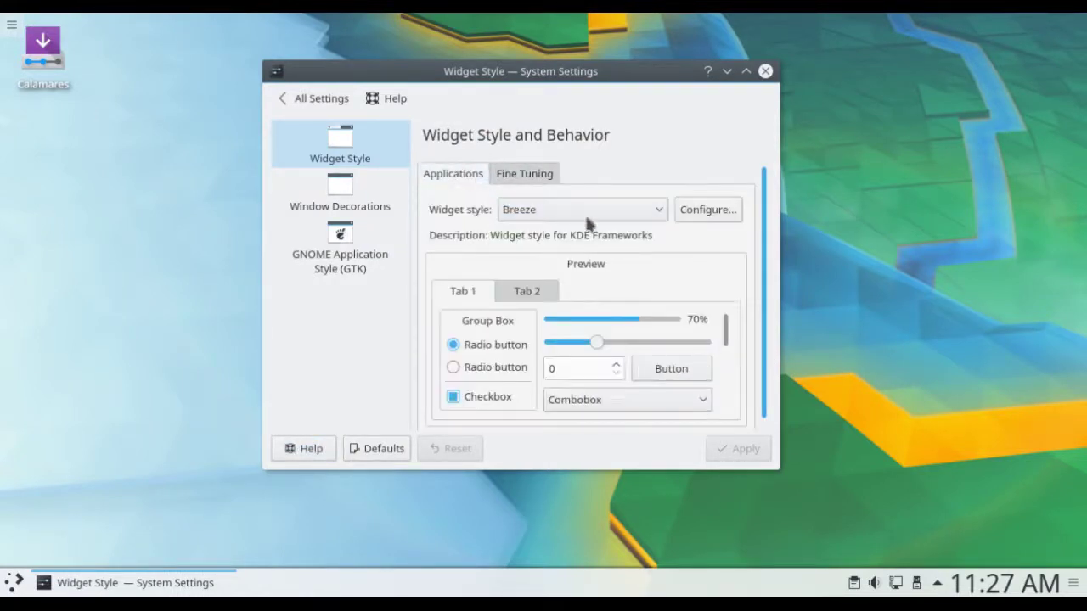
Inspect the Breeze widget style's animation, frame and scrollbar options, and close its configuration without saving
left_click(707, 210)
left_click(458, 128)
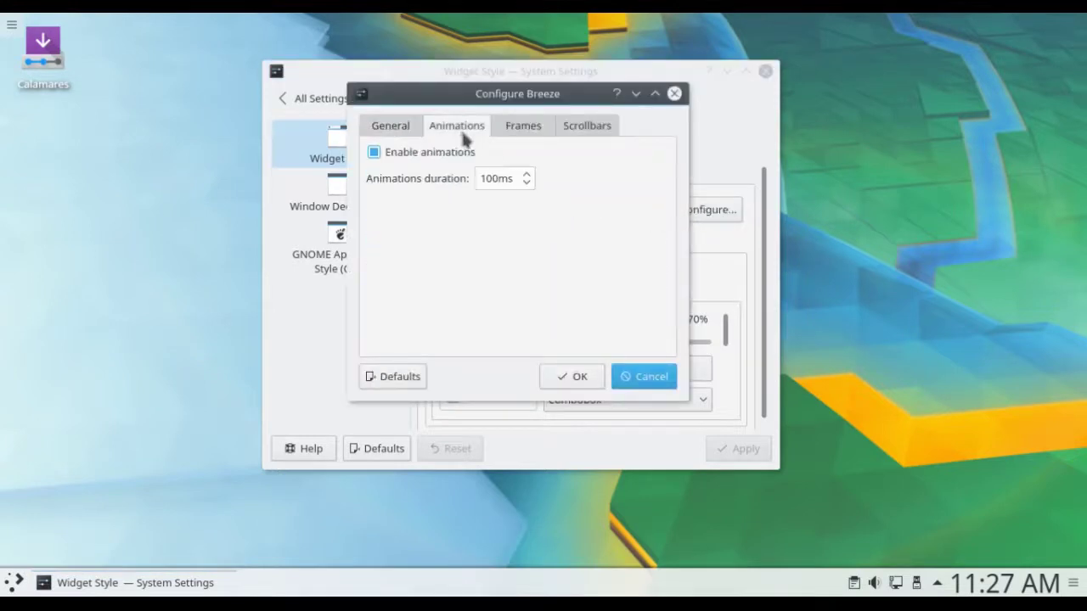
left_click(526, 128)
left_click(587, 126)
left_click(651, 377)
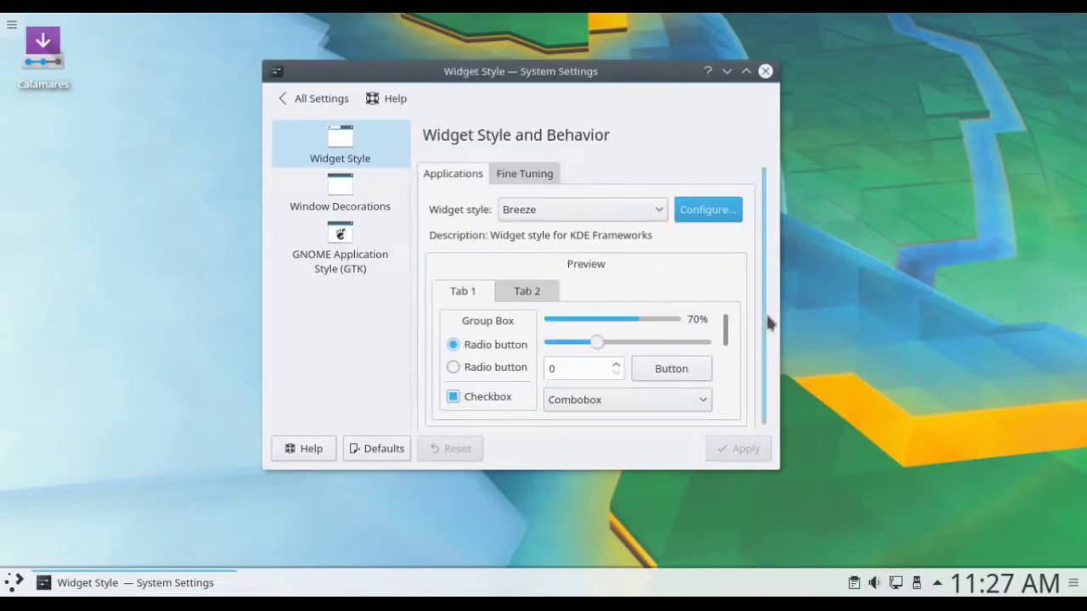
Open the Window Decorations settings, move the System Settings window nearer the desktop's upper-left corner and enlarge it
scroll(764, 315, "down", 1)
left_click(368, 206)
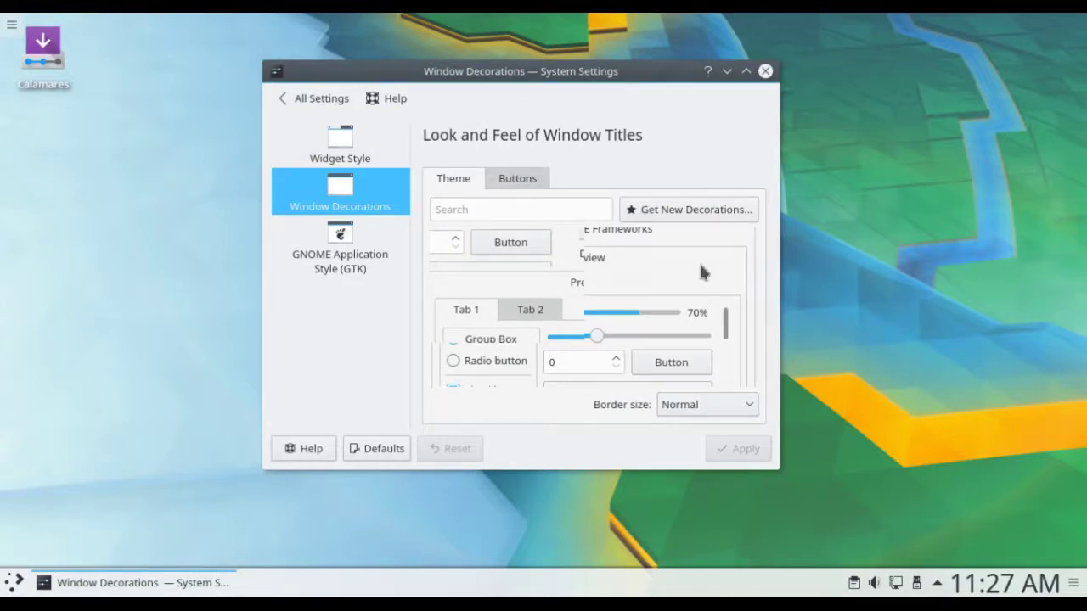
left_click_drag(645, 75, 541, 46)
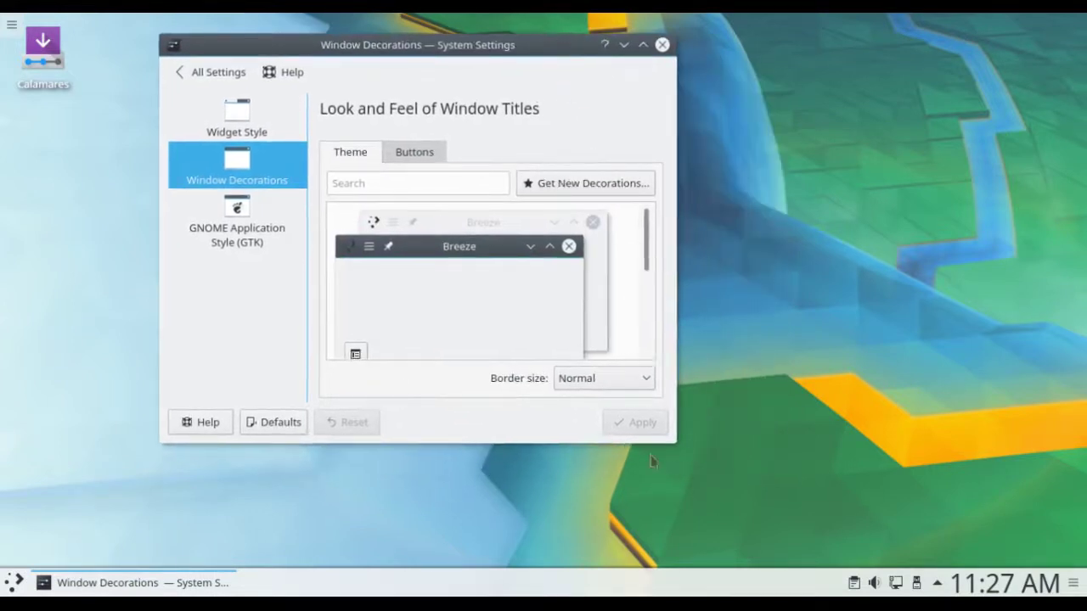
left_click_drag(741, 470, 813, 496)
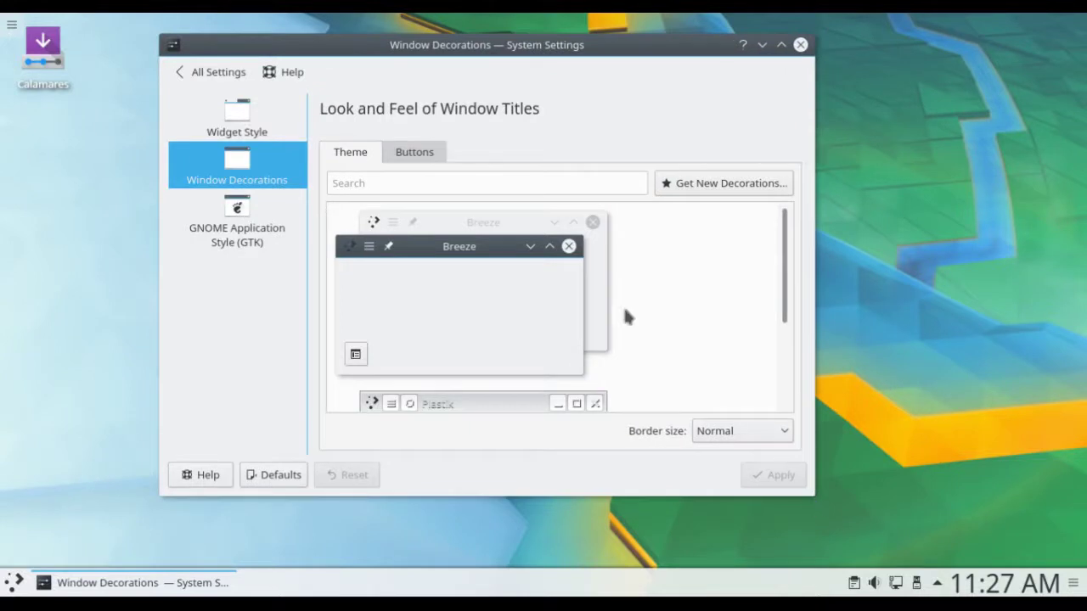
Browse the installed window decoration themes and compare the Breeze and Plastik previews
scroll(623, 305, "down", 3)
scroll(623, 312, "up", 3)
scroll(624, 313, "down", 3)
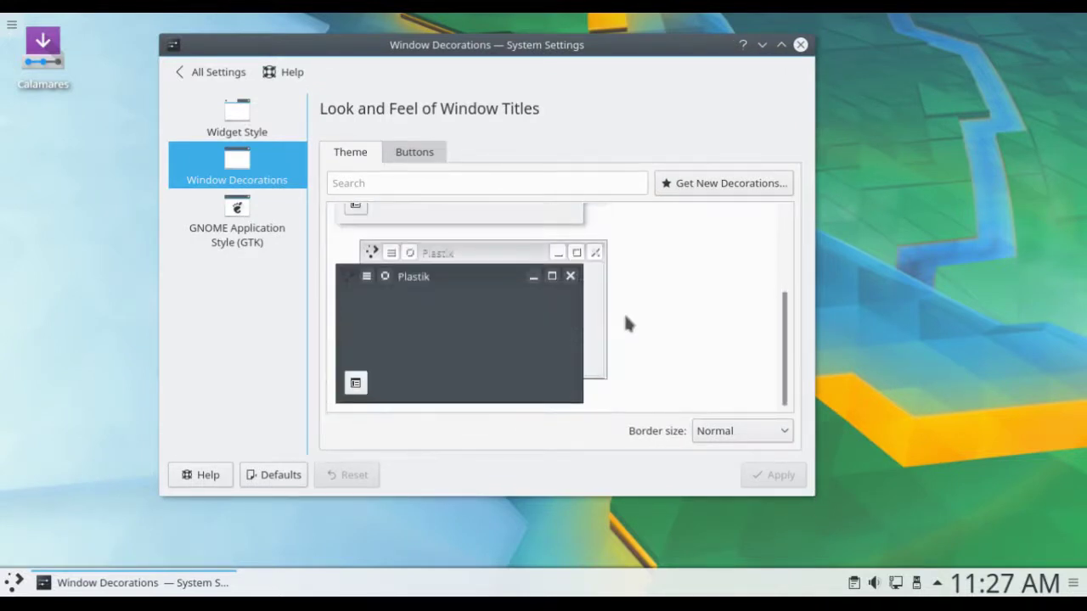
scroll(624, 313, "up", 3)
scroll(627, 315, "down", 3)
scroll(630, 325, "up", 3)
scroll(630, 325, "down", 3)
scroll(628, 325, "up", 3)
Inspect the Breeze window decoration's general, animation, shadow and window-specific override options, and cancel out of them
left_click(363, 353)
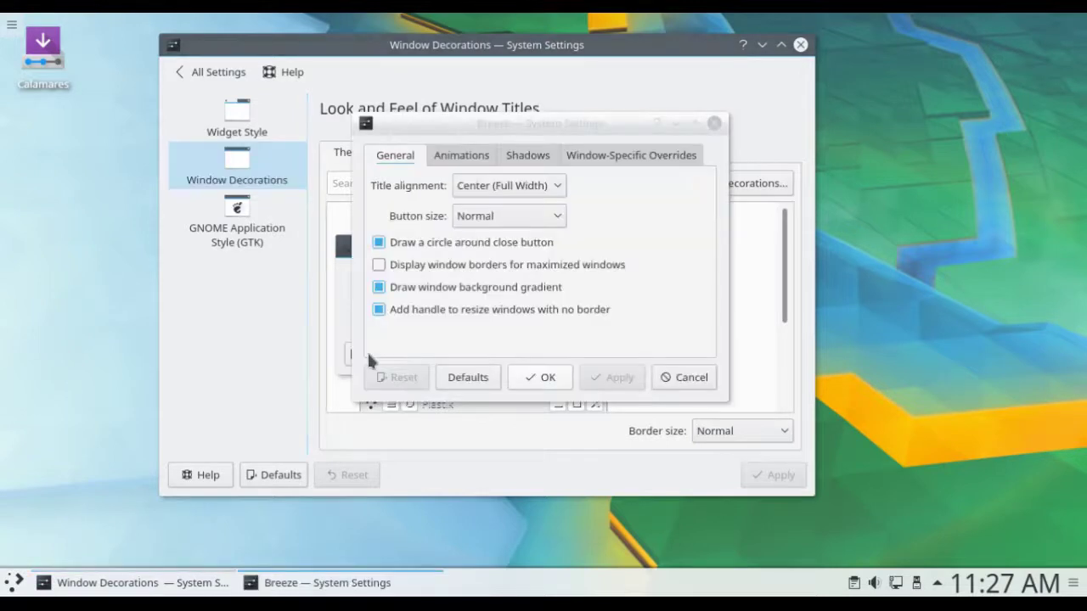
left_click(458, 160)
scroll(458, 160, "down", 2)
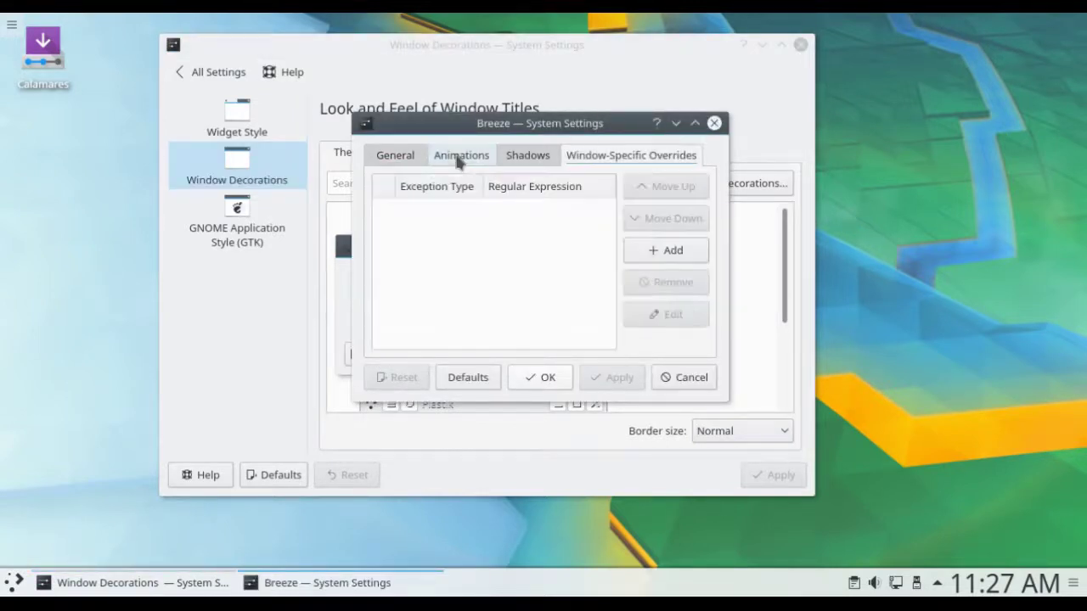
scroll(458, 160, "up", 2)
scroll(458, 160, "up", 1)
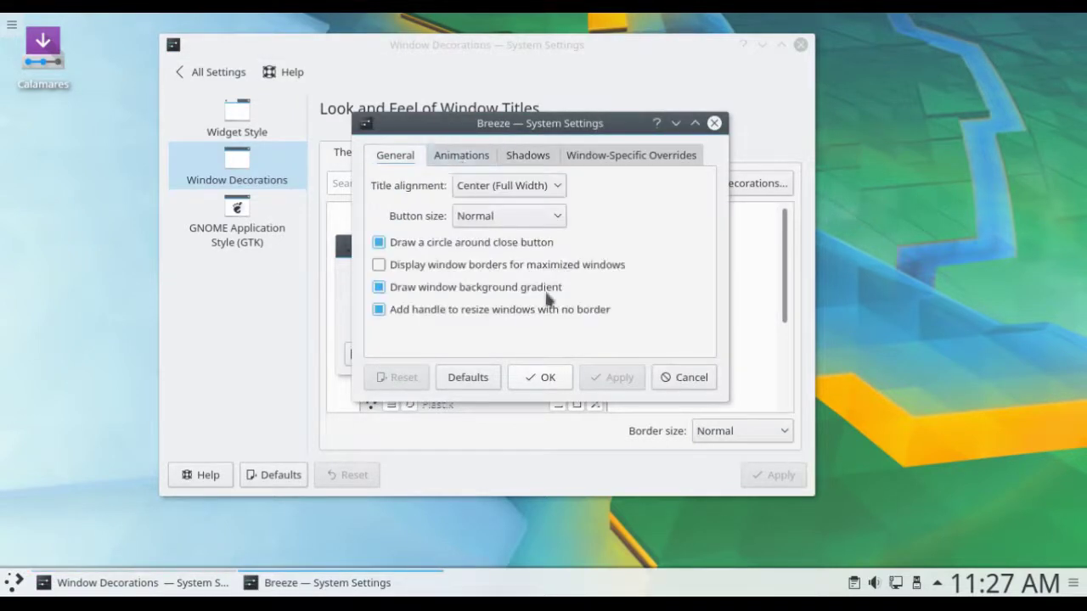
left_click(686, 378)
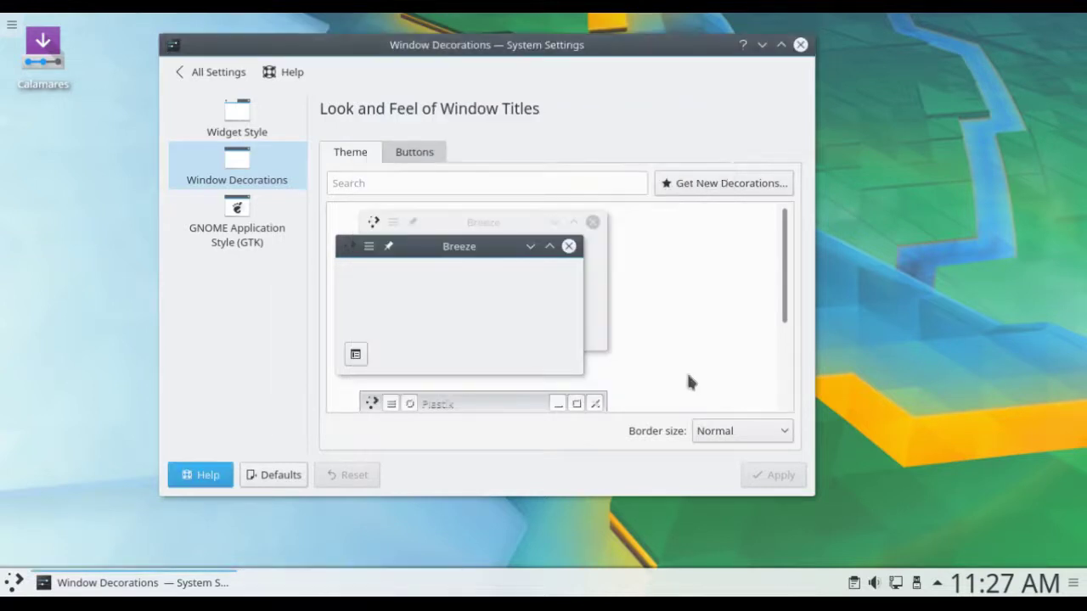
Set the window decoration border size to No Side Borders and apply the change
scroll(670, 366, "down", 3)
left_click(730, 431)
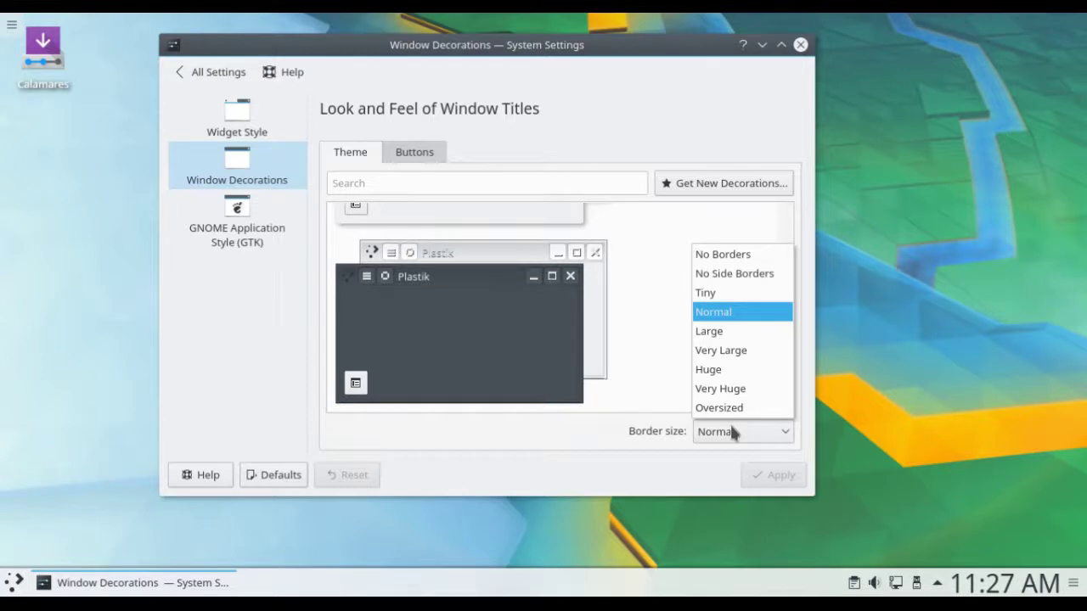
left_click(735, 274)
left_click(775, 474)
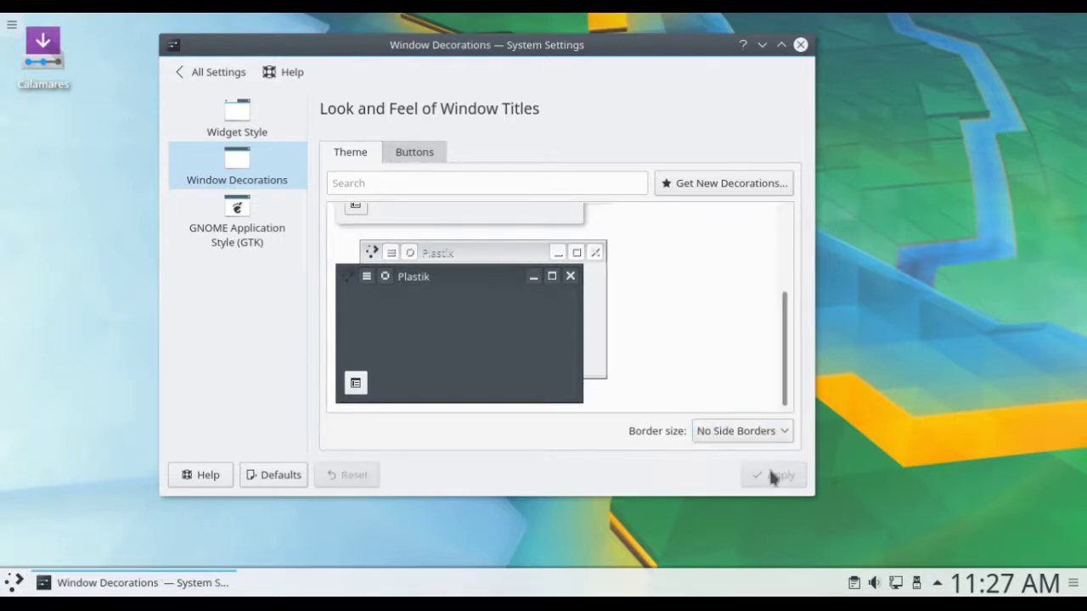
Add the Application menu button to the titlebar beside the On all desktops button and apply the change
left_click(399, 152)
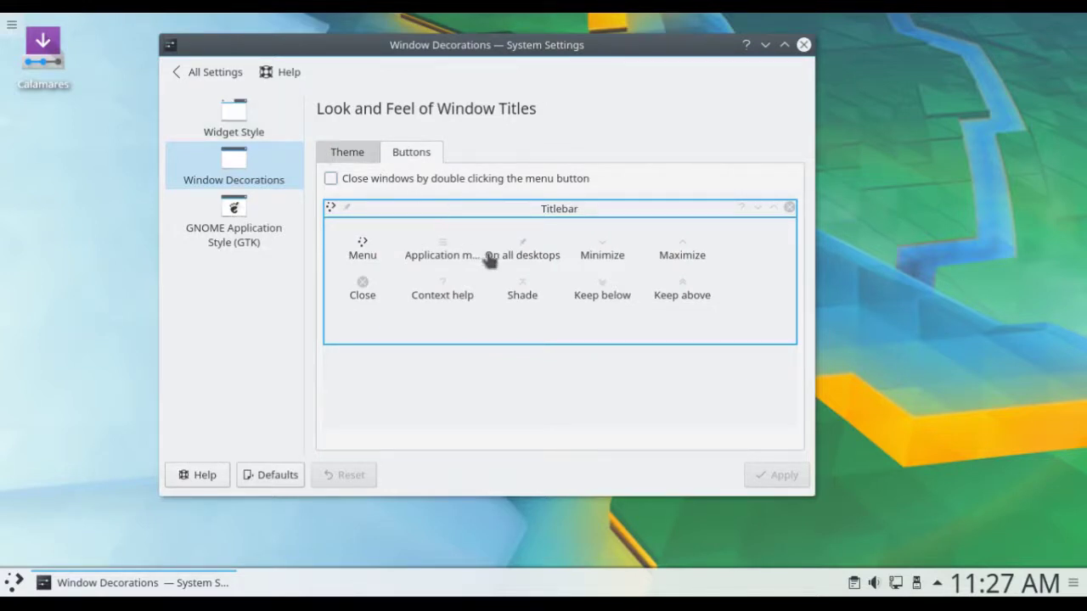
left_click_drag(443, 245, 342, 209)
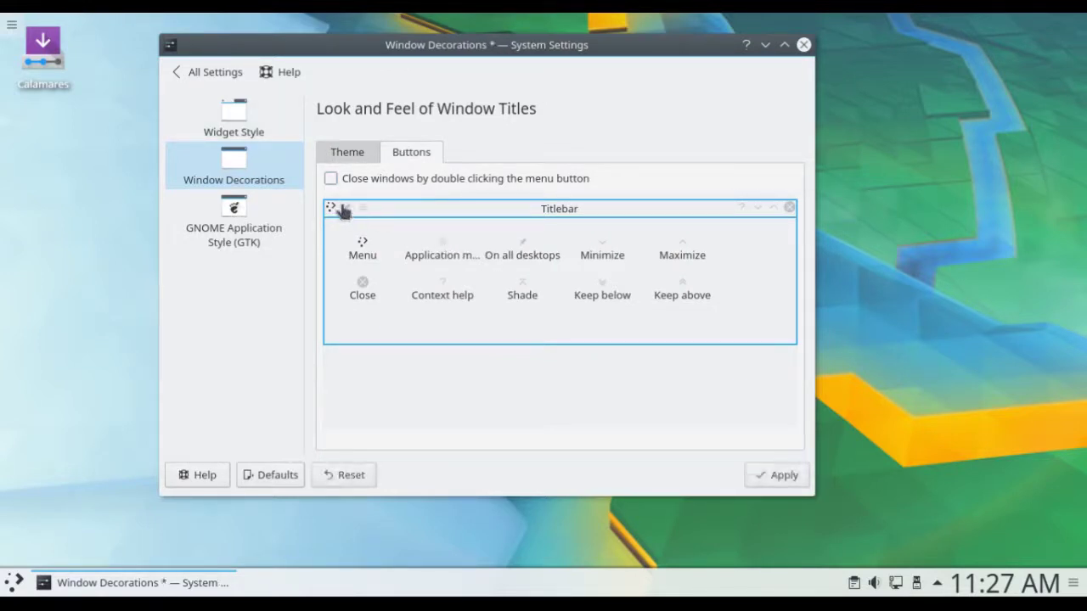
left_click(785, 480)
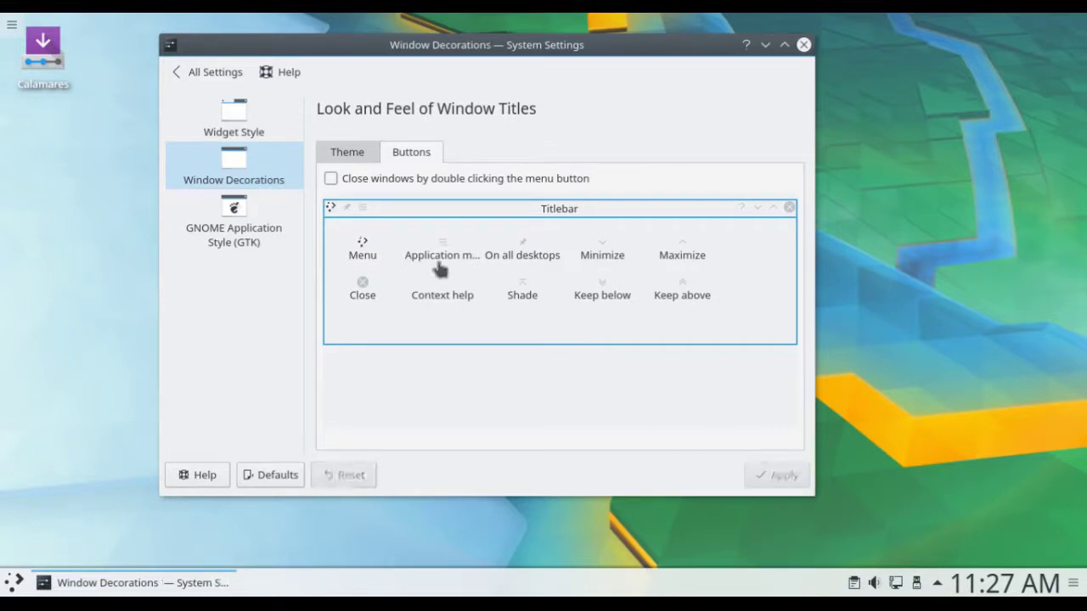
Return from Window Decorations to all settings and open the Desktop Behavior settings
left_click(352, 154)
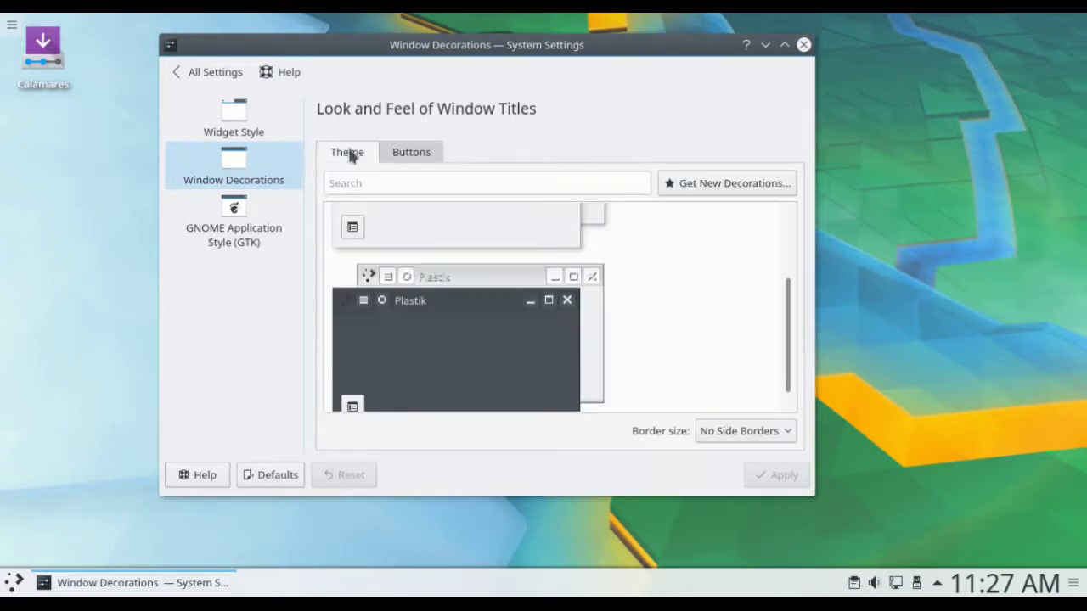
left_click(255, 188)
left_click(194, 77)
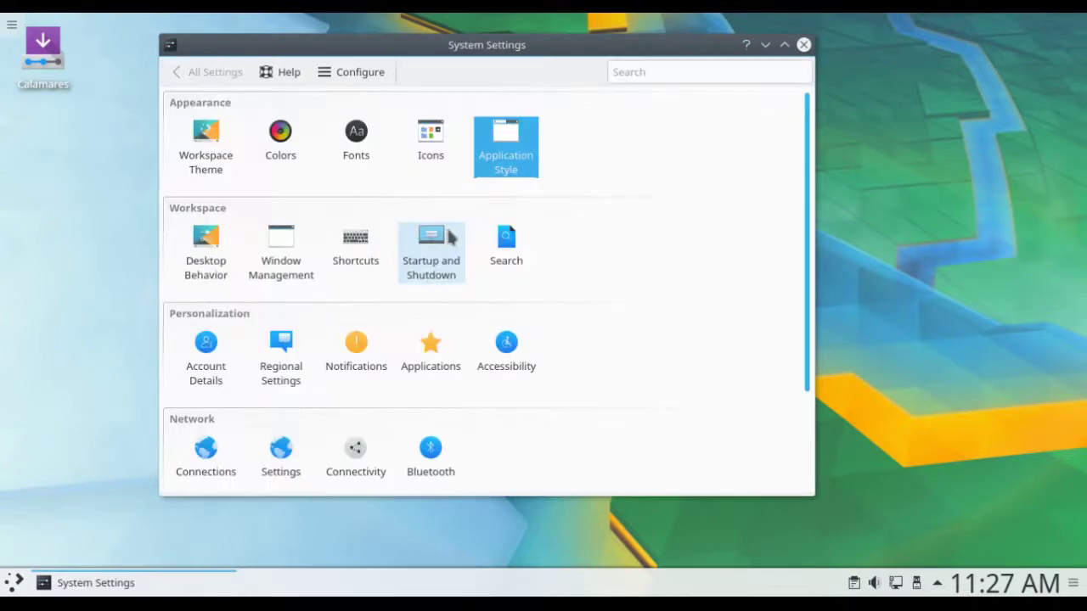
left_click(217, 251)
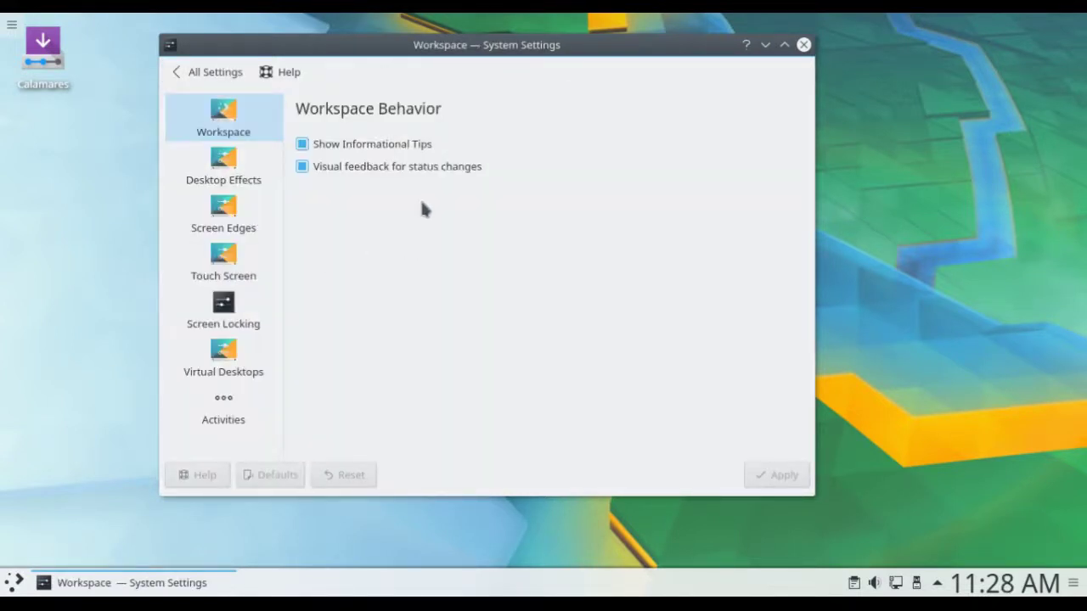
Browse the Desktop Effects list and play the preview video of the Sliding popups effect
left_click(234, 168)
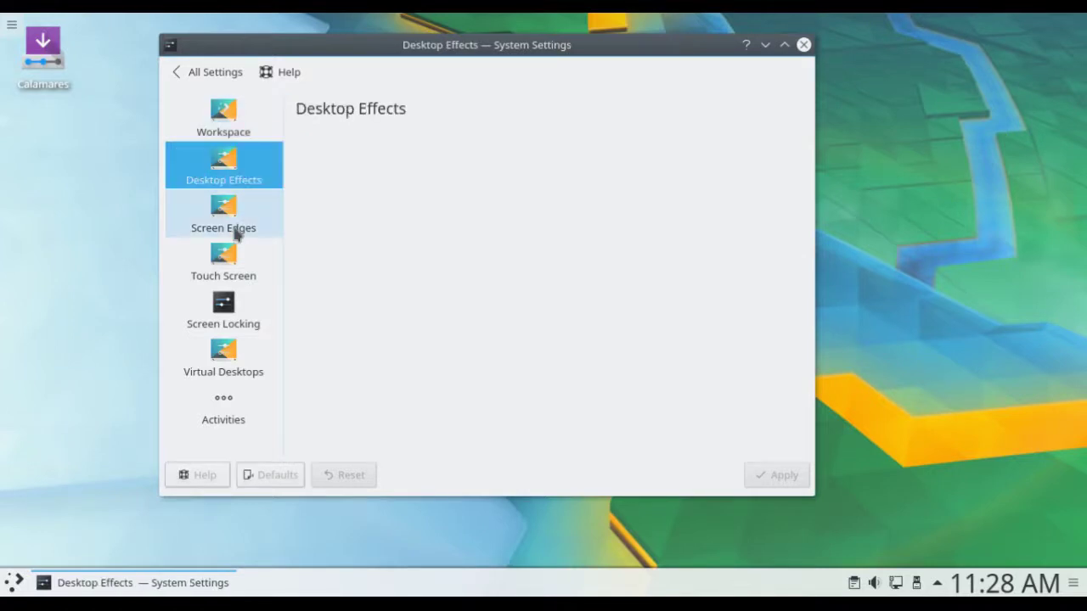
scroll(490, 297, "down", 7)
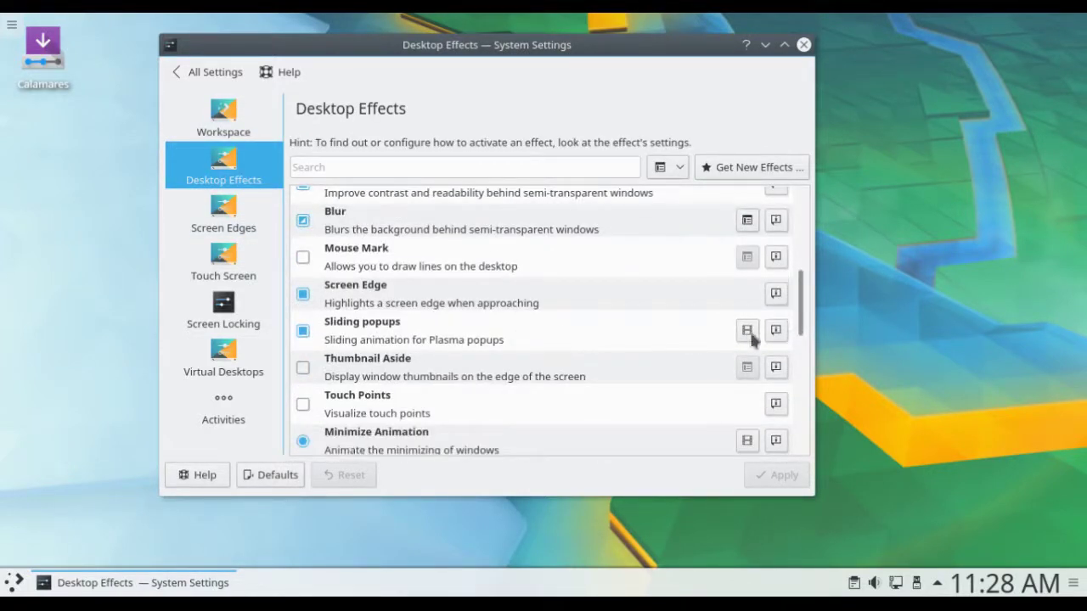
left_click(747, 331)
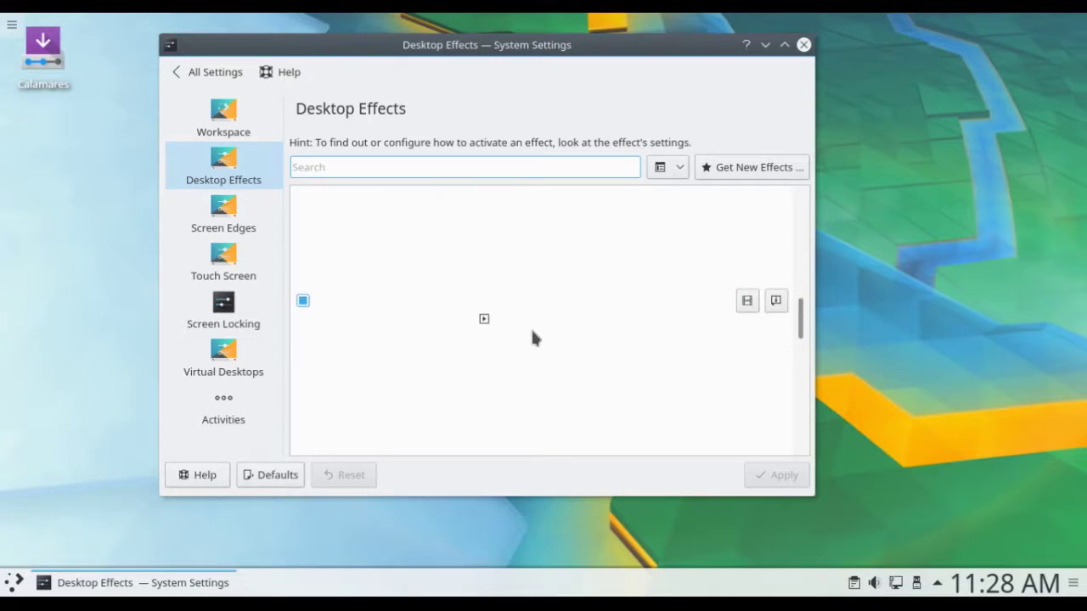
left_click(483, 321)
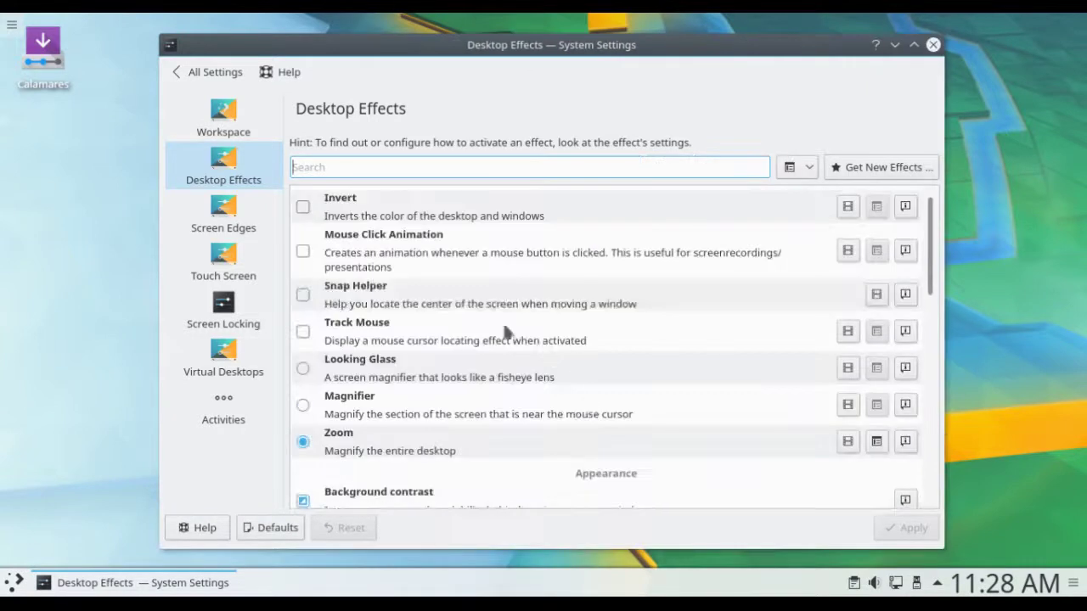
Review the Screen Edges, Touch Screen and Screen Locking settings, including the lock screen's wallpaper options
left_click(222, 216)
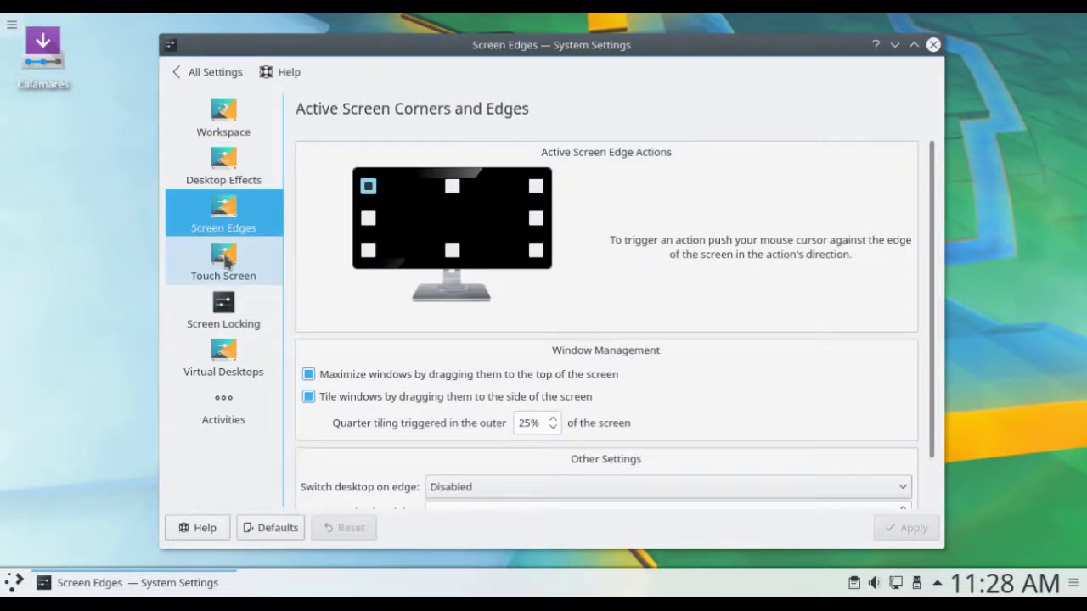
scroll(939, 362, "down", 2)
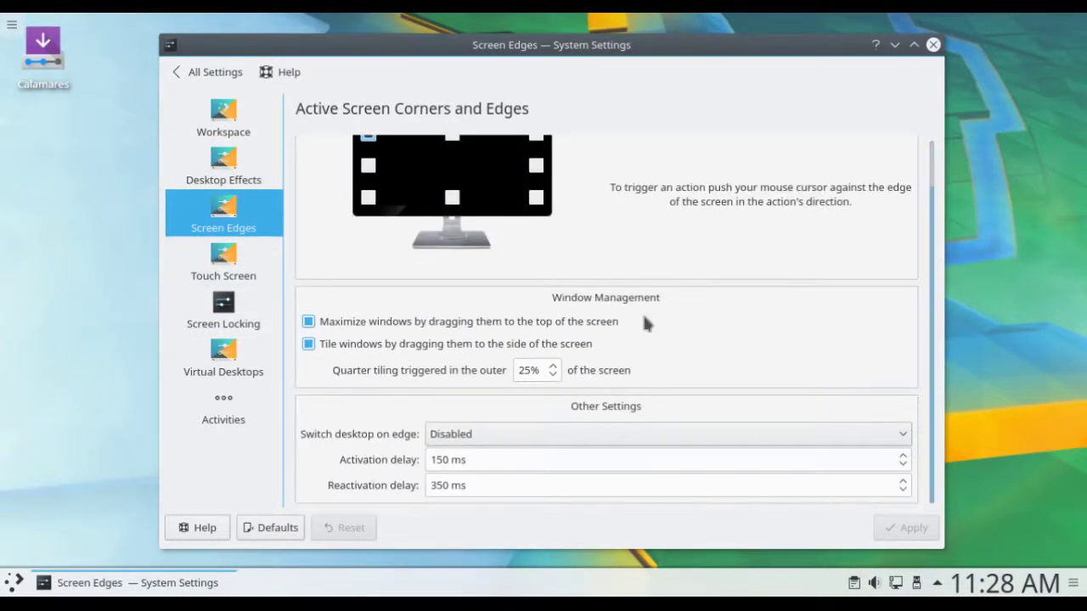
left_click(240, 280)
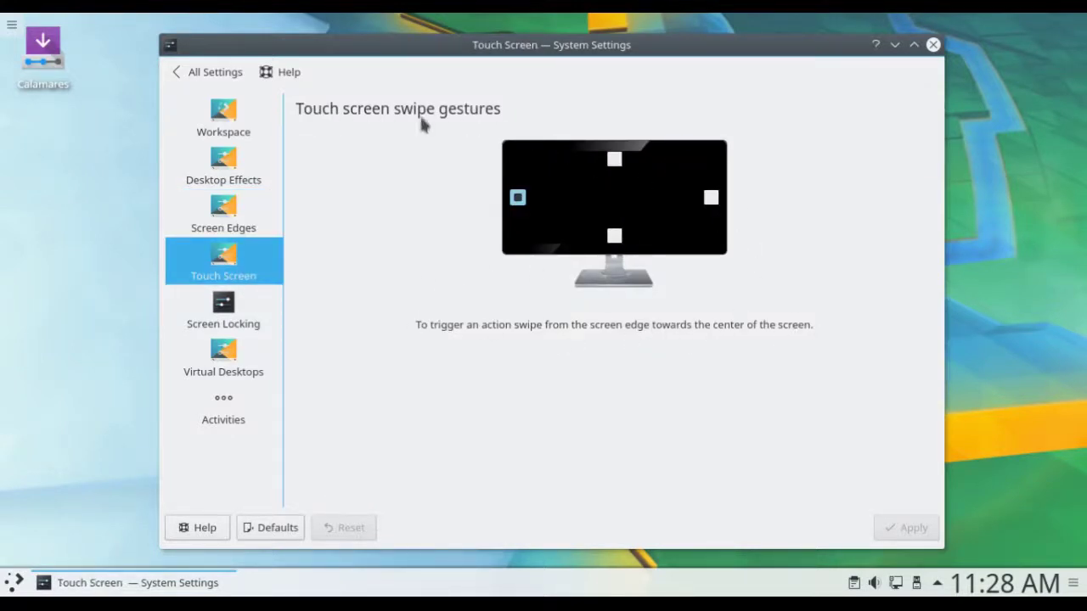
left_click(230, 309)
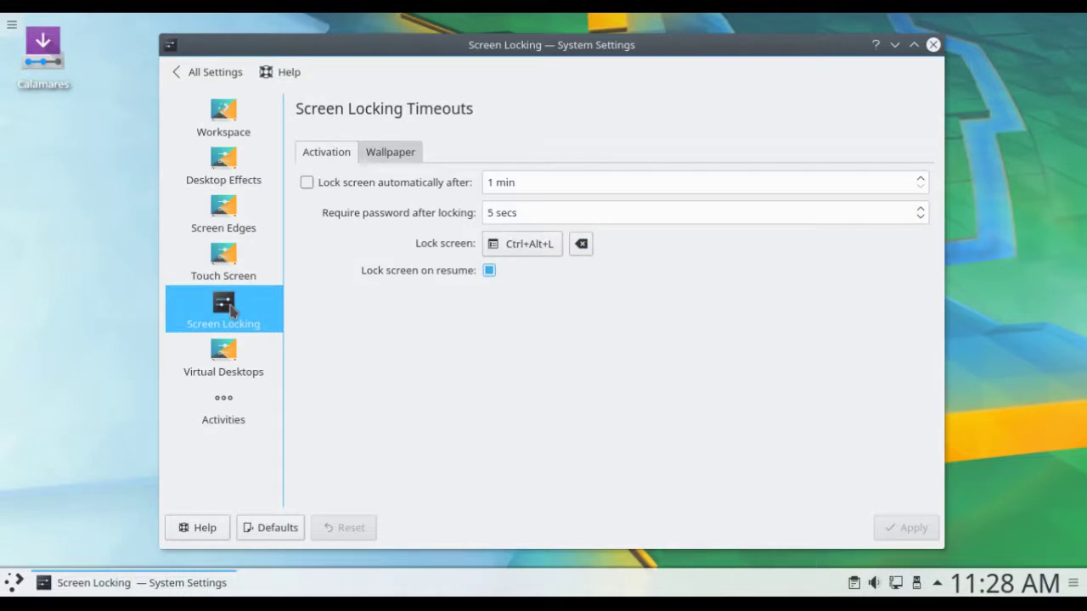
left_click(380, 156)
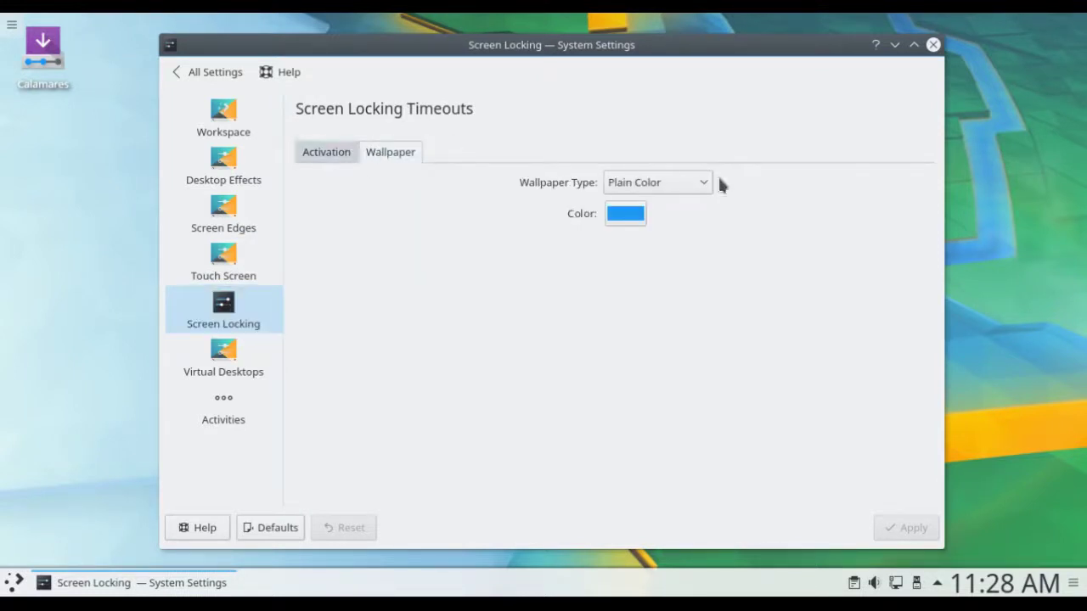
Set the lock screen wallpaper type to Picture of the Day with National Geographic as the provider
left_click(696, 183)
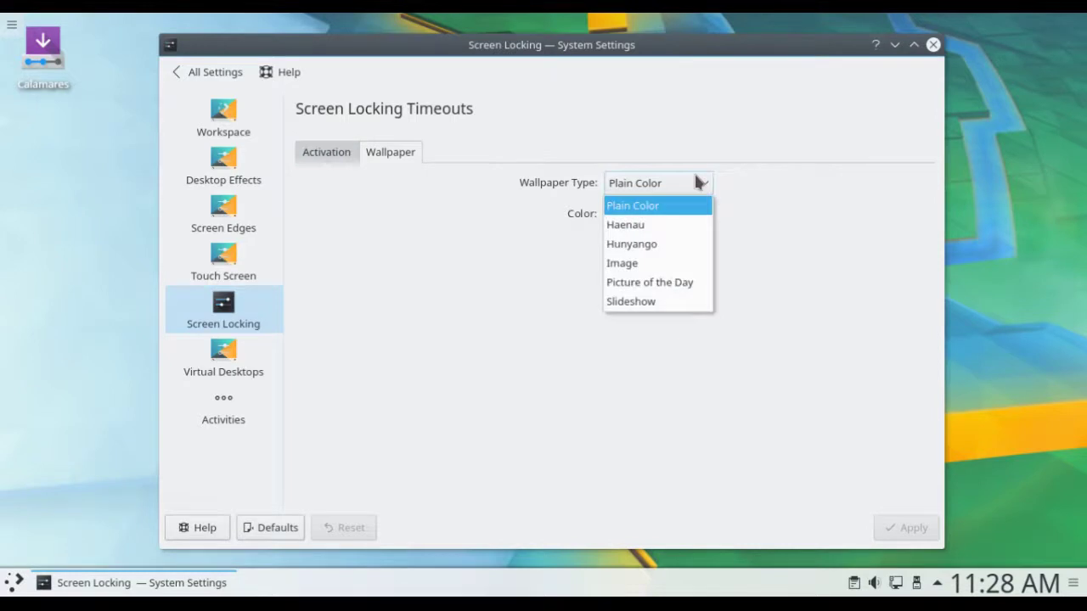
left_click(686, 270)
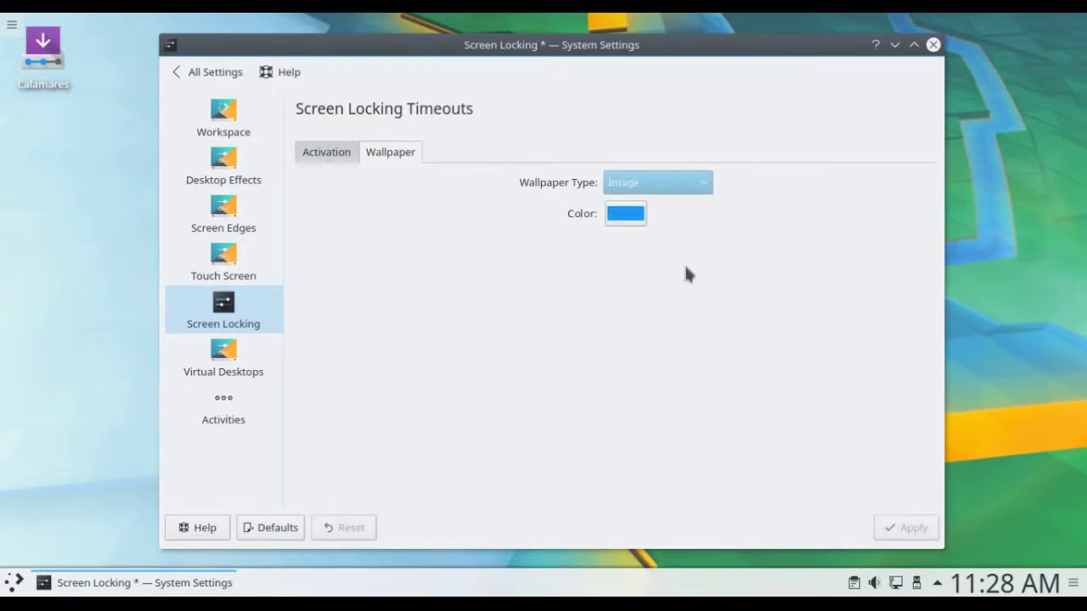
left_click(680, 191)
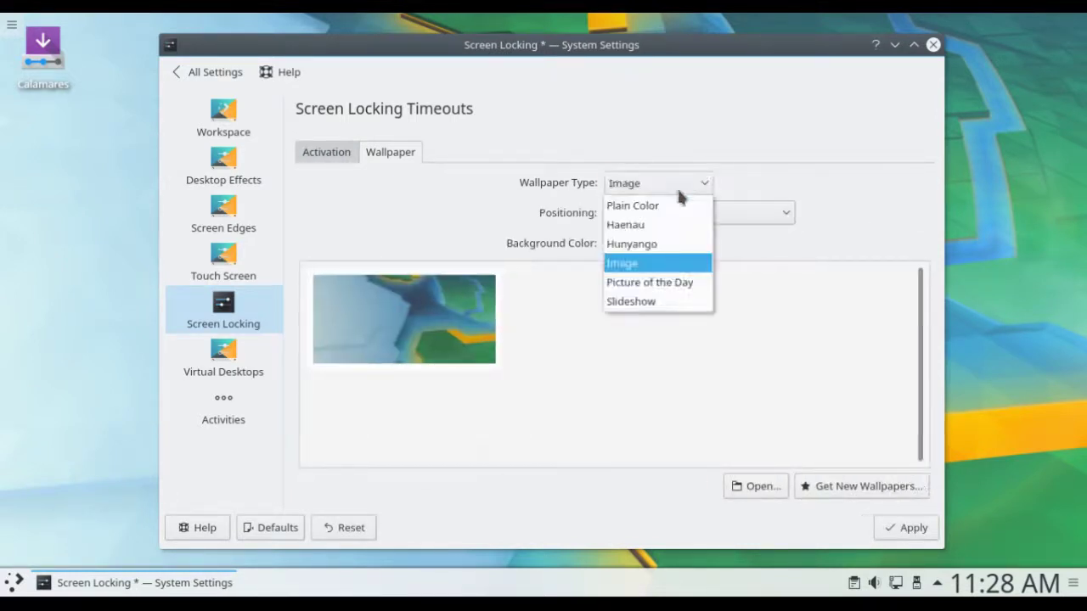
left_click(669, 287)
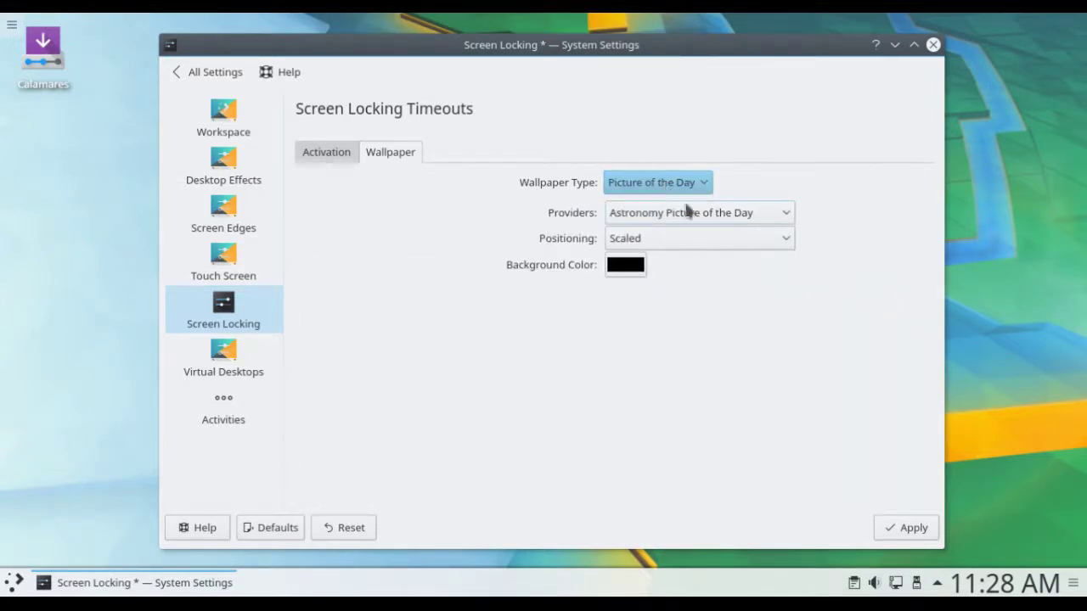
left_click(689, 213)
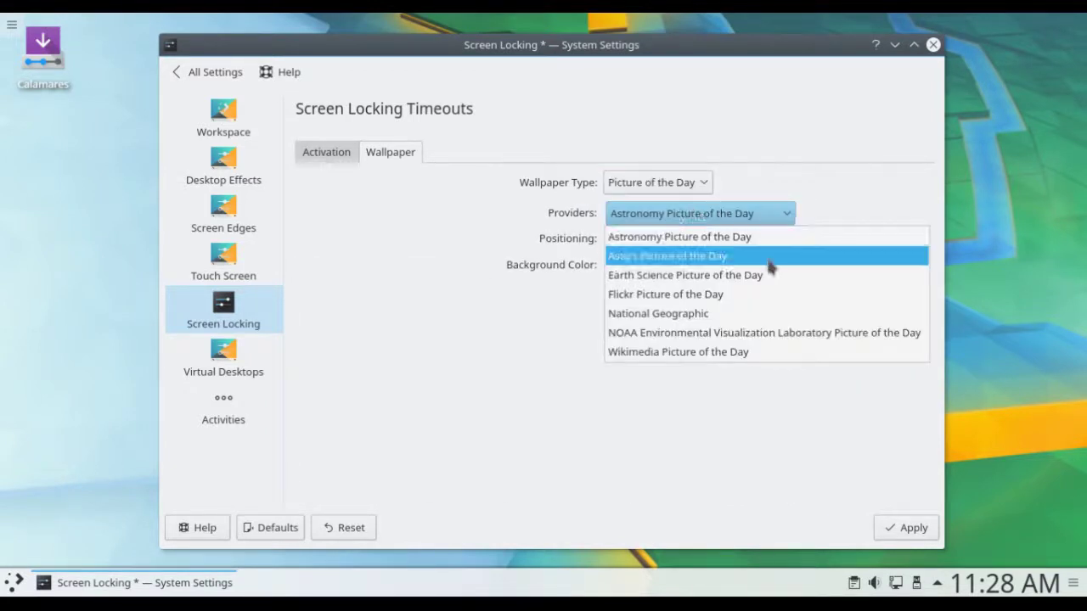
left_click(744, 313)
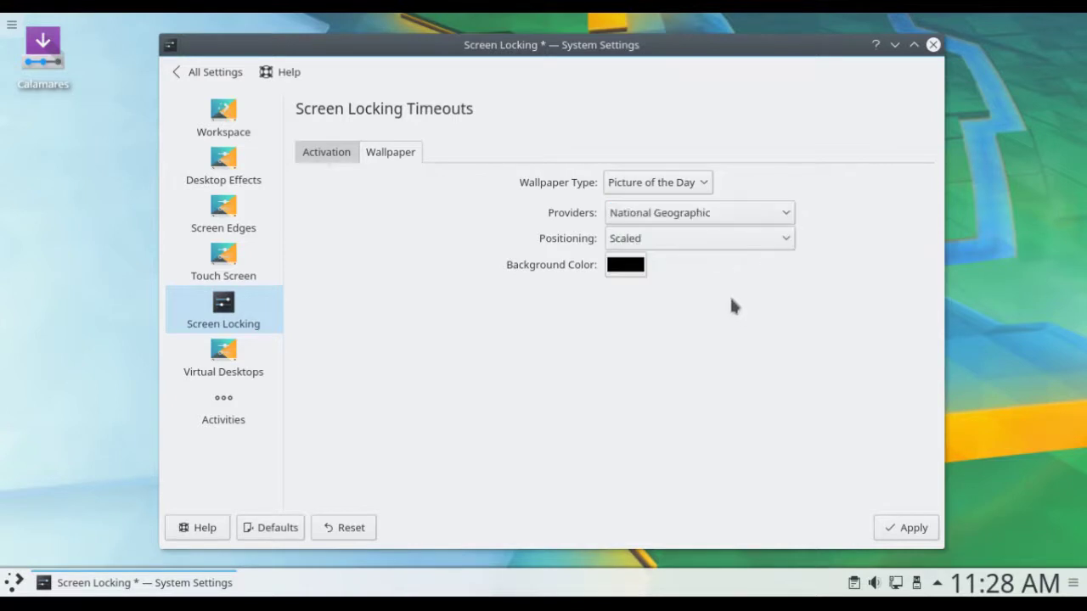
Look through the Hunyango, Haenau and Image wallpaper types for the lock screen
left_click(673, 192)
left_click(657, 243)
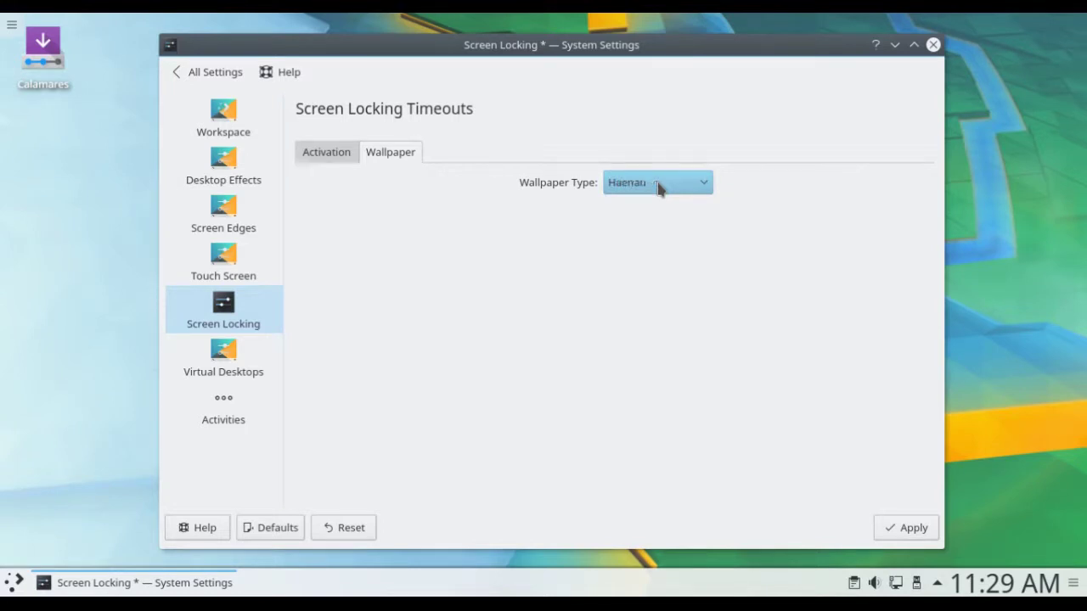
scroll(659, 187, "down", 4)
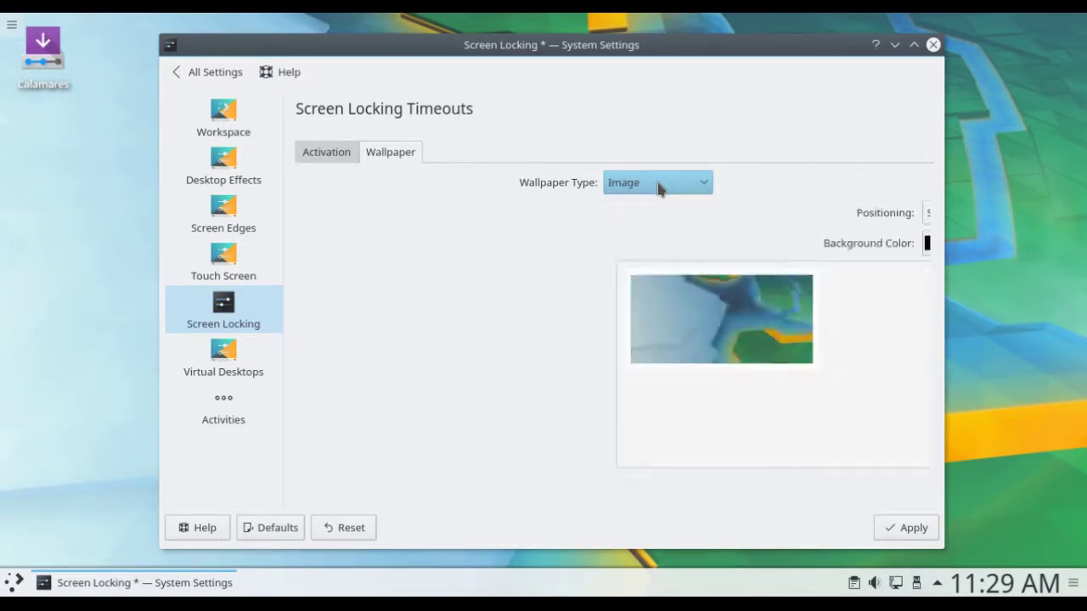
scroll(656, 184, "up", 1)
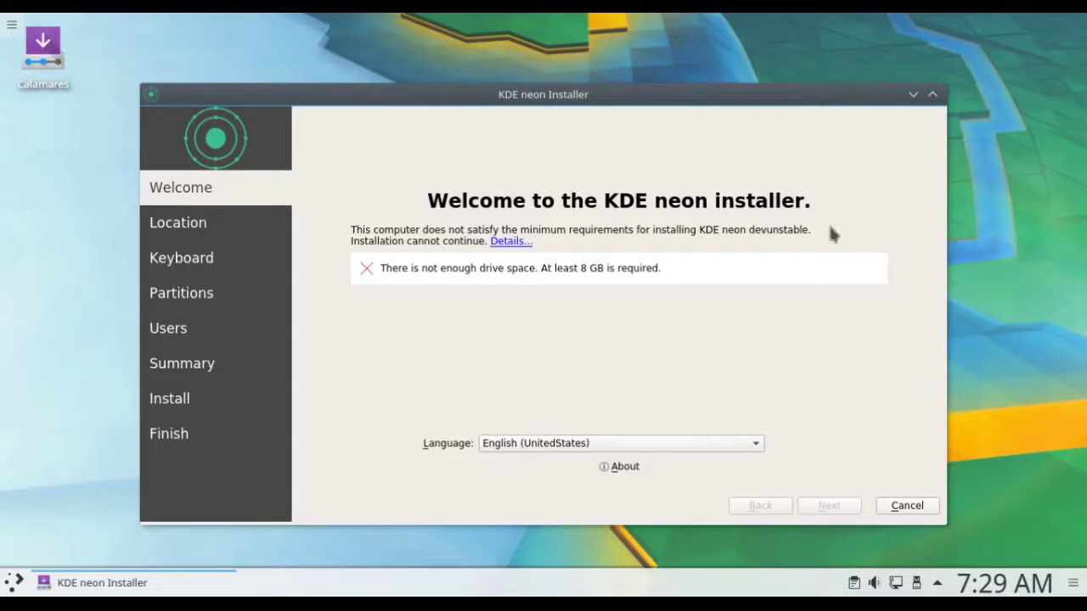
Cancel the KDE neon installation and confirm quitting the installer
left_click(905, 507)
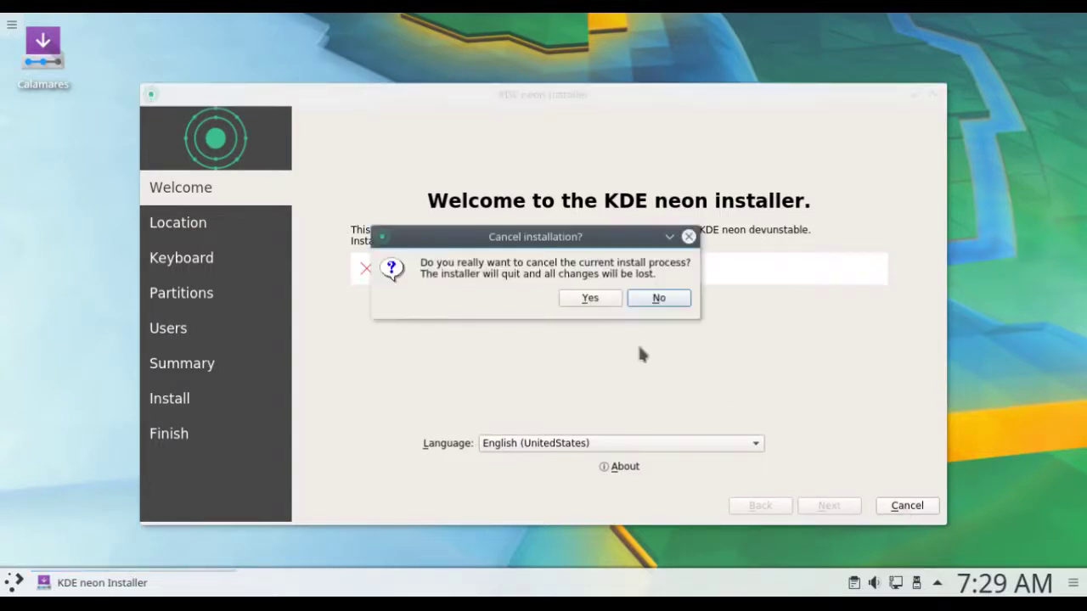
left_click(592, 298)
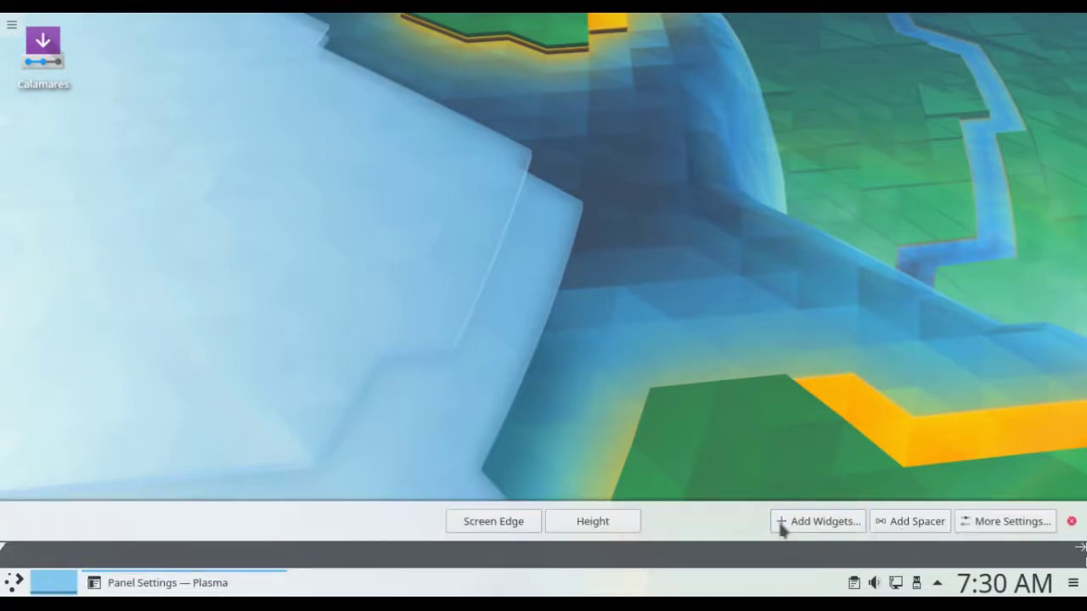
Browse the widgets available for the panel from Activities through Window list, and dismiss the widget list
left_click(780, 526)
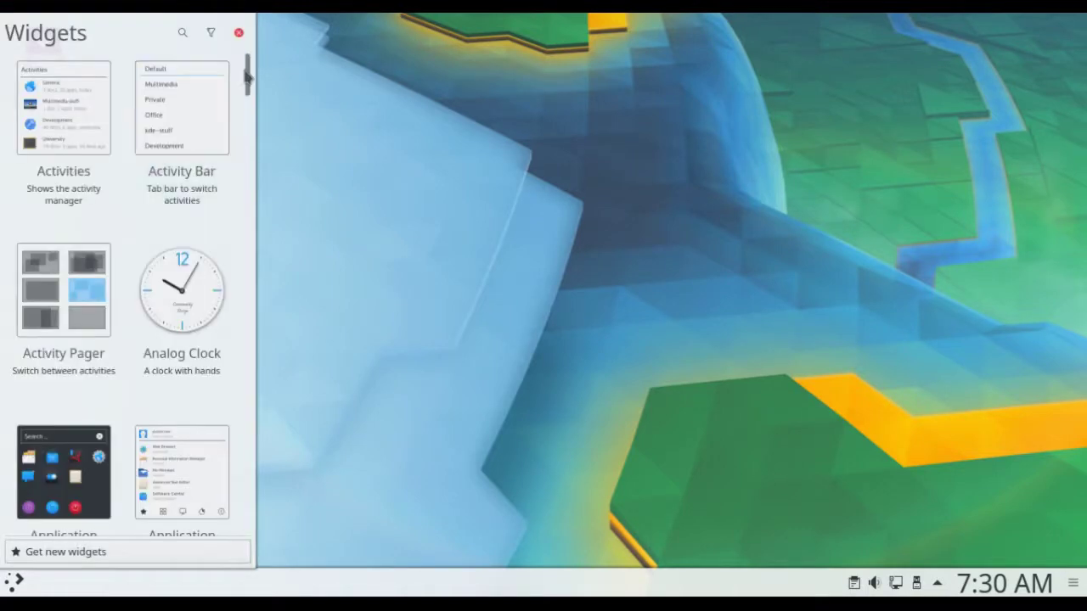
scroll(249, 77, "down", 6)
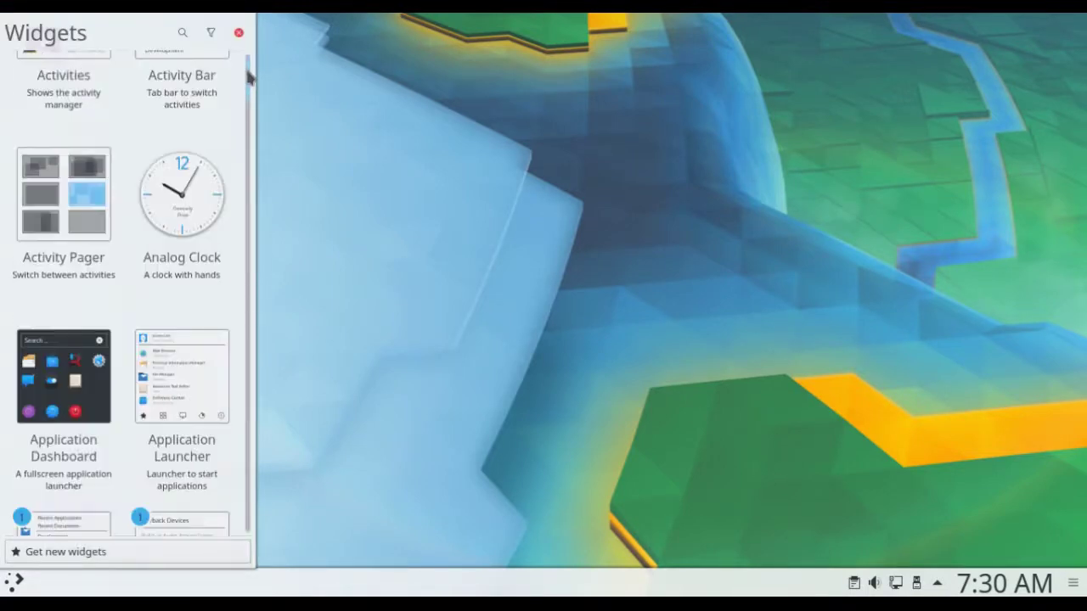
scroll(248, 80, "down", 6)
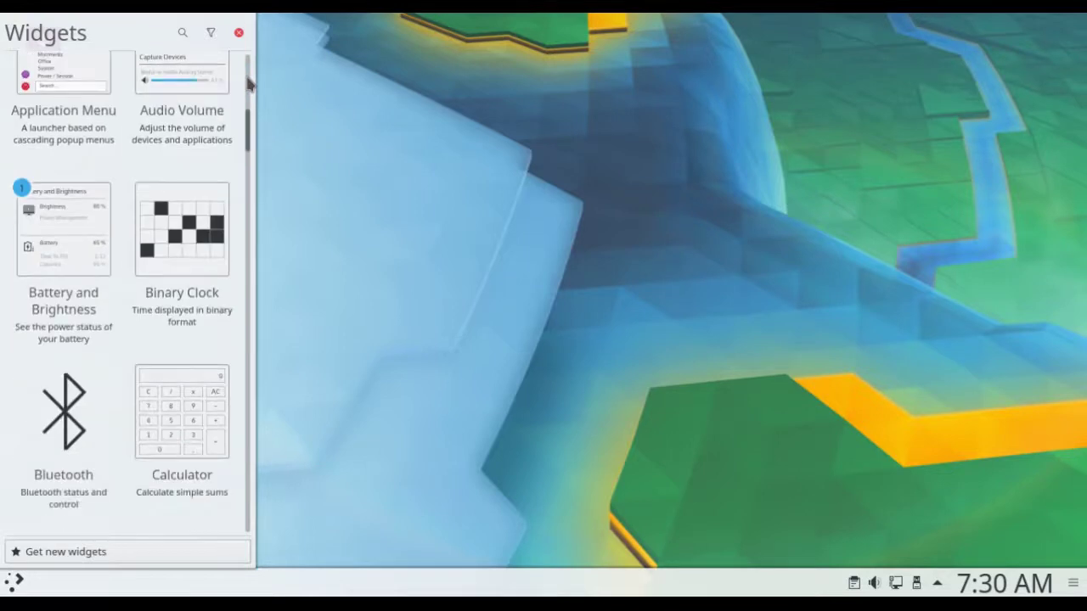
scroll(249, 110, "down", 3)
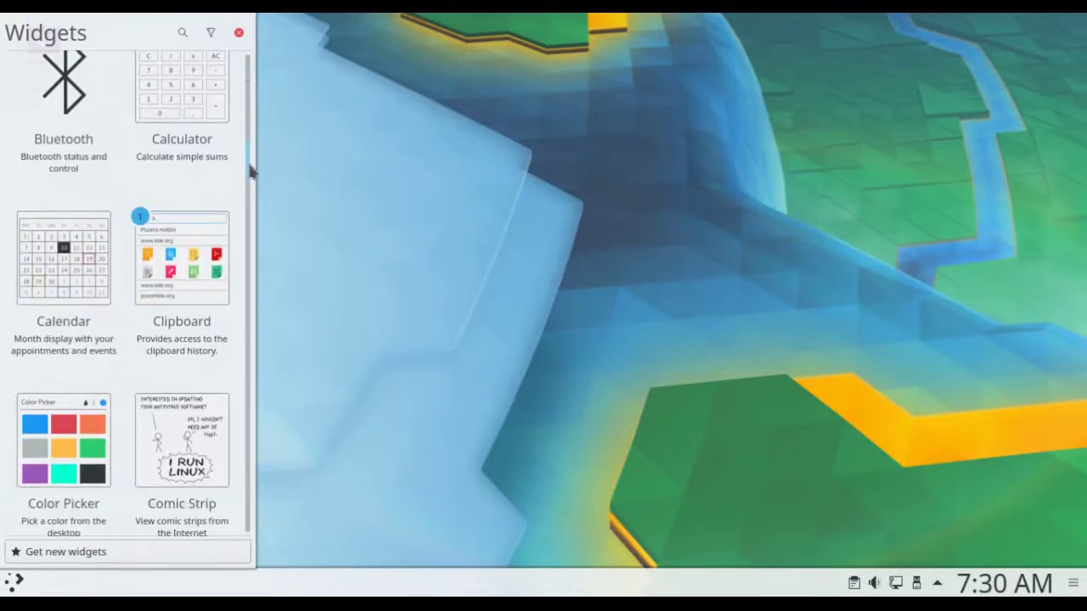
scroll(251, 186, "down", 2)
left_click_drag(251, 191, 279, 531)
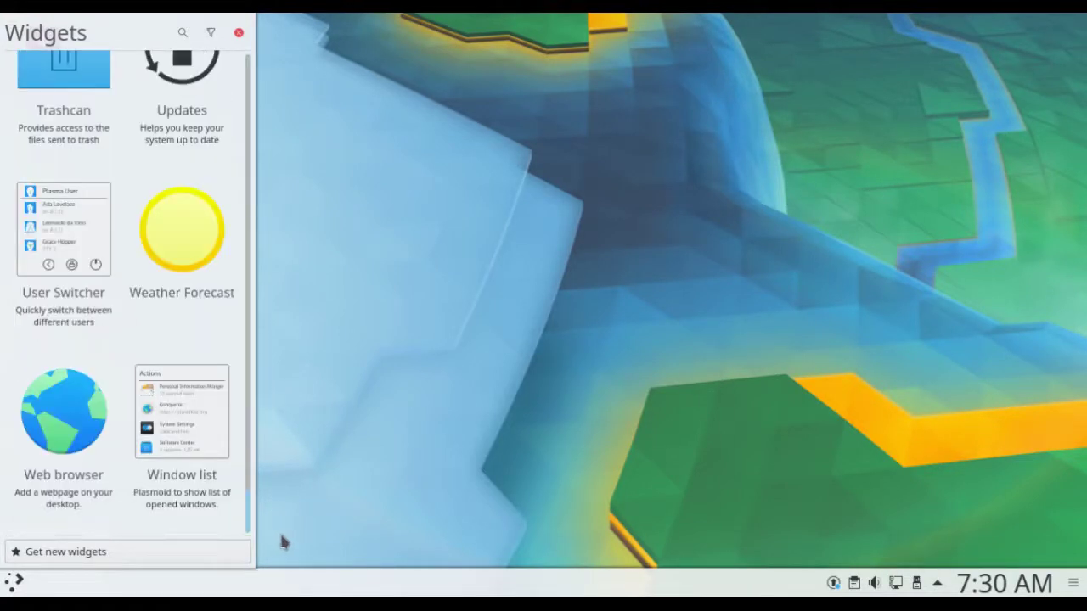
left_click(380, 476)
View the alternative widgets offered for the panel's digital clock and keep the current clock
right_click(990, 585)
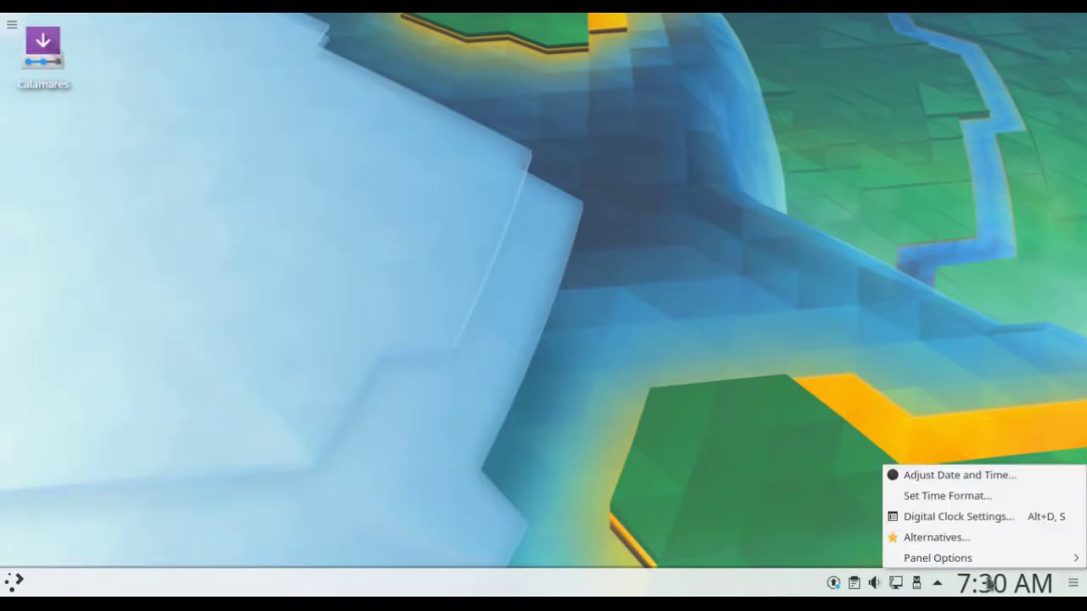
left_click(982, 539)
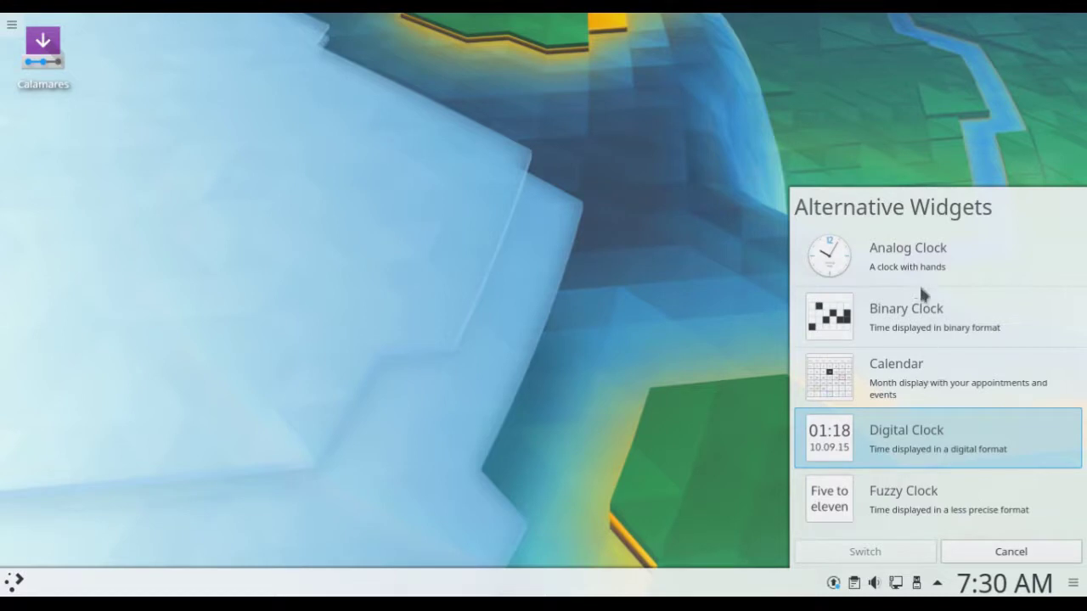
left_click(1007, 554)
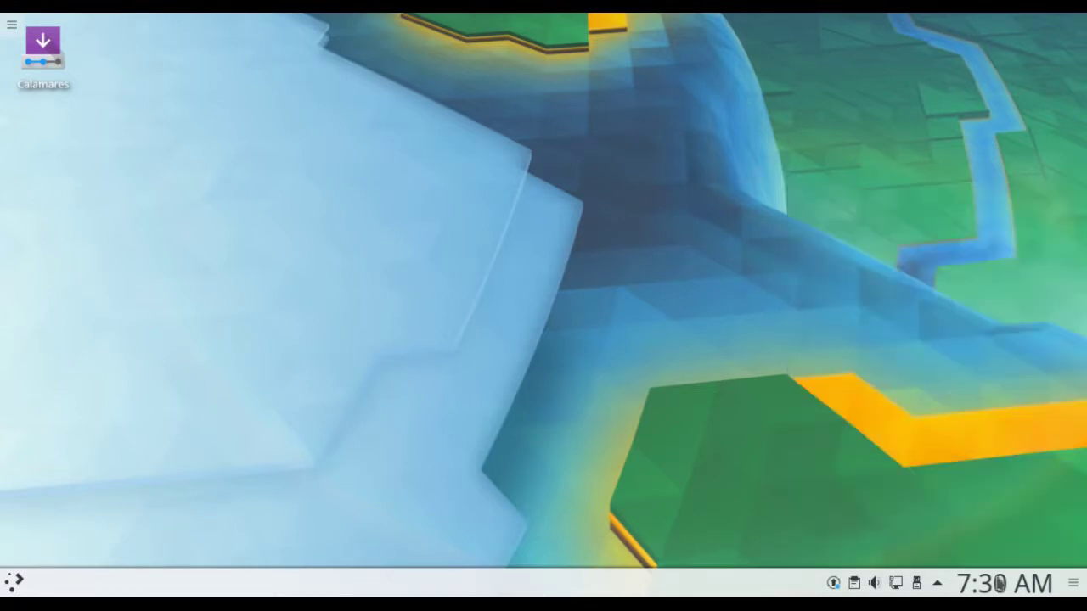
Check the Updates widget in the system tray and inspect its keyboard shortcut settings
left_click(881, 583)
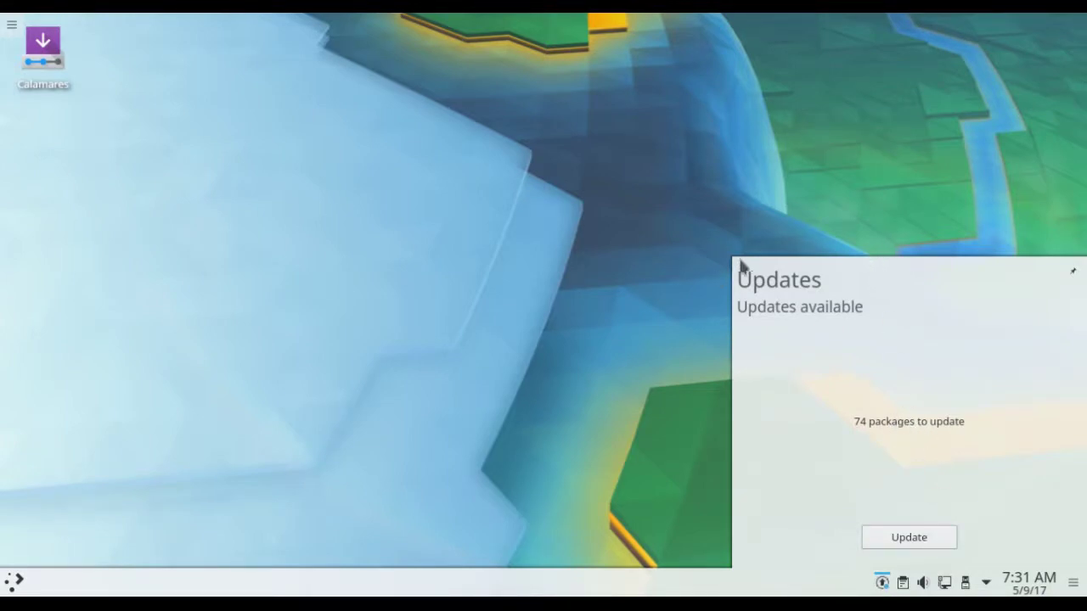
right_click(883, 586)
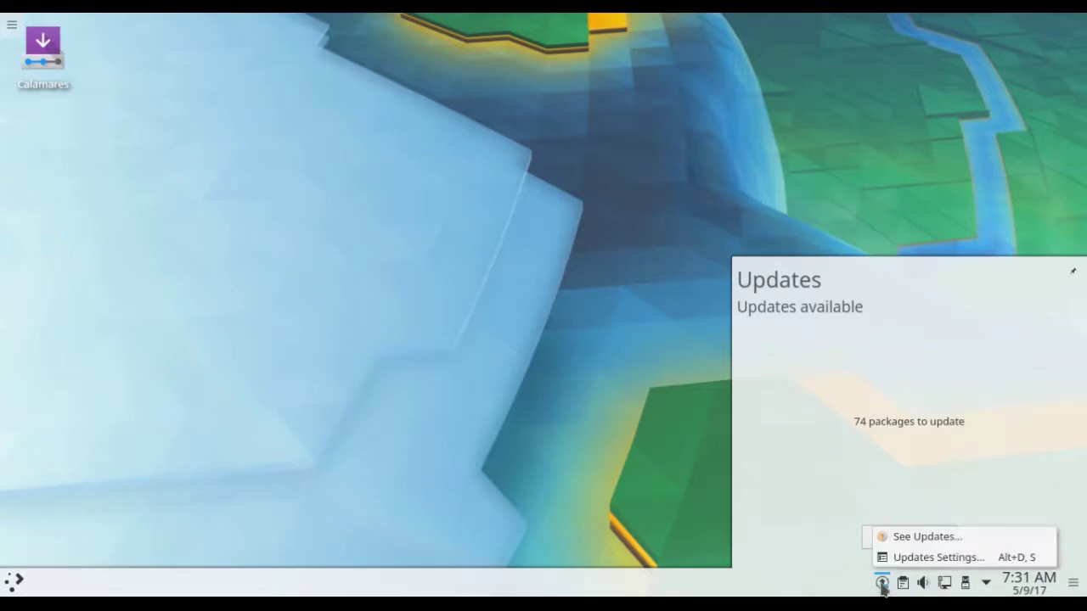
left_click(948, 557)
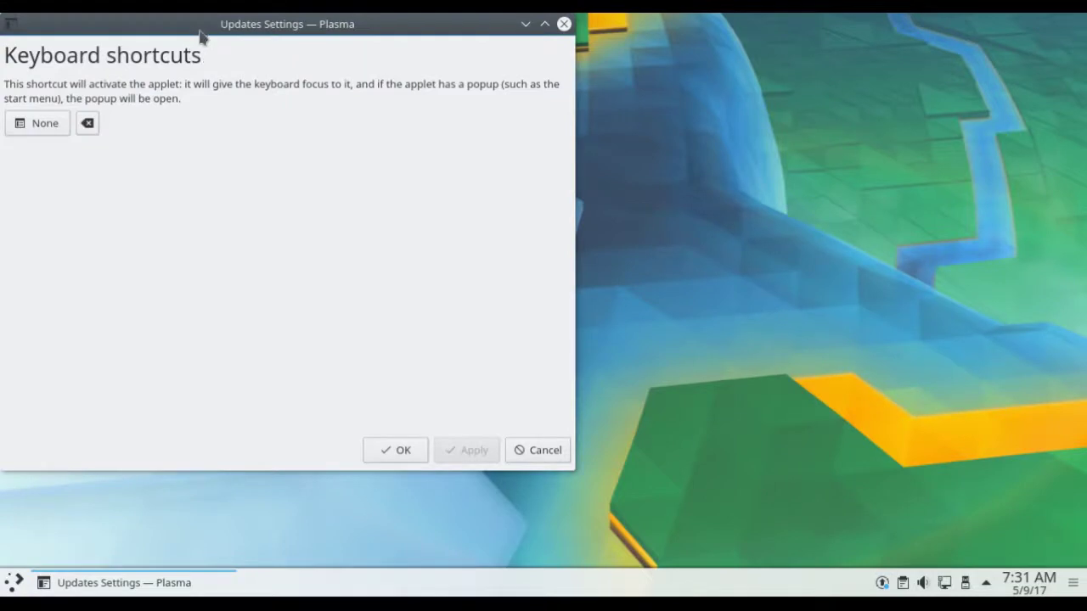
left_click_drag(201, 36, 309, 85)
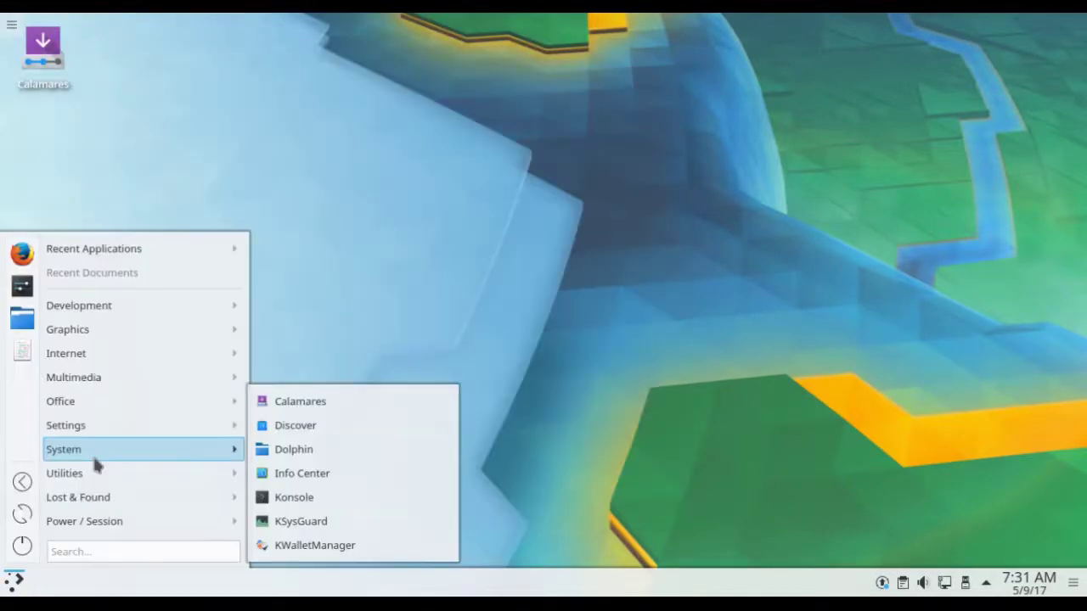
Launch the Discover software center, show its available updates and maximize the window
left_click(304, 429)
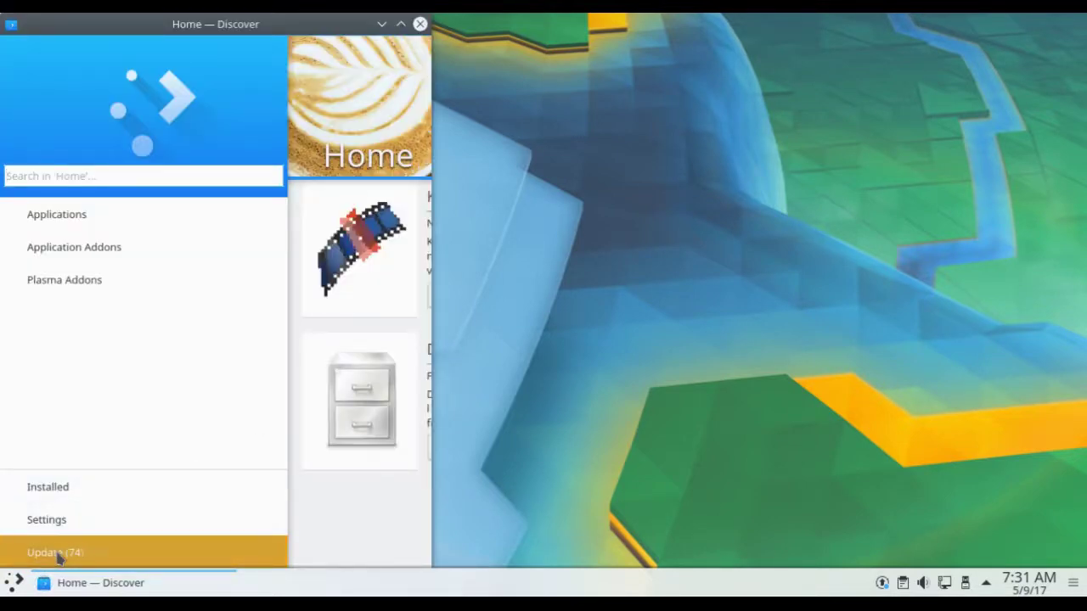
left_click(58, 555)
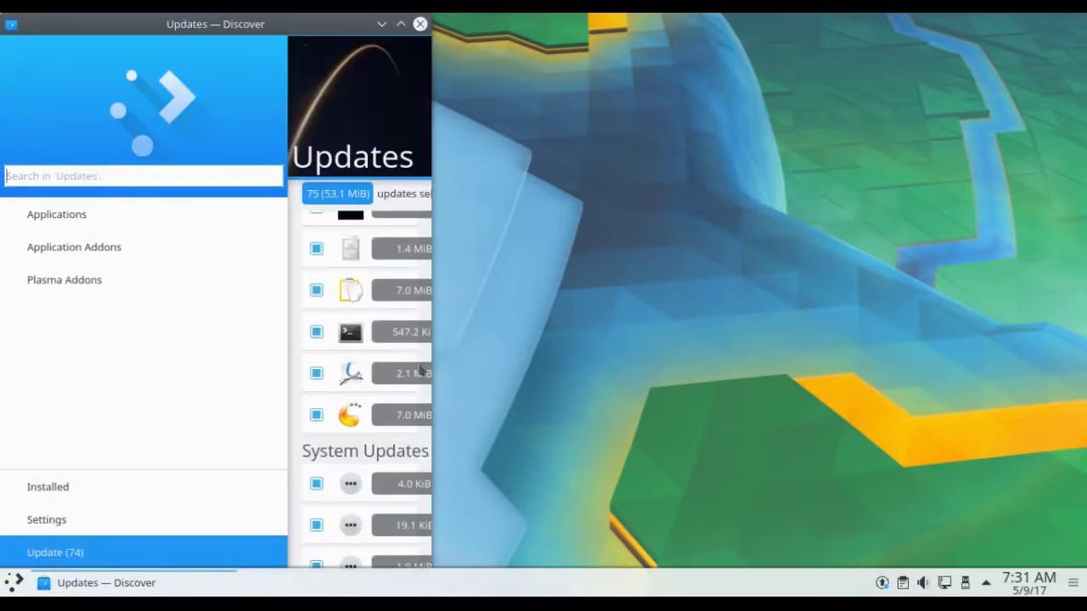
left_click(401, 24)
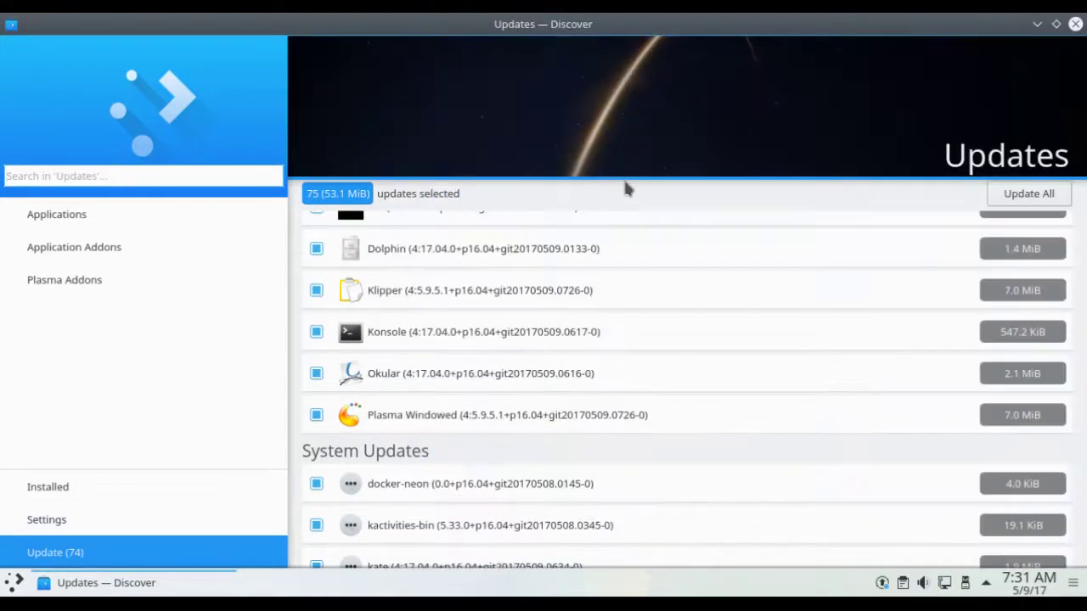
Review the listed application and system updates and start installing all of them
left_click(487, 247)
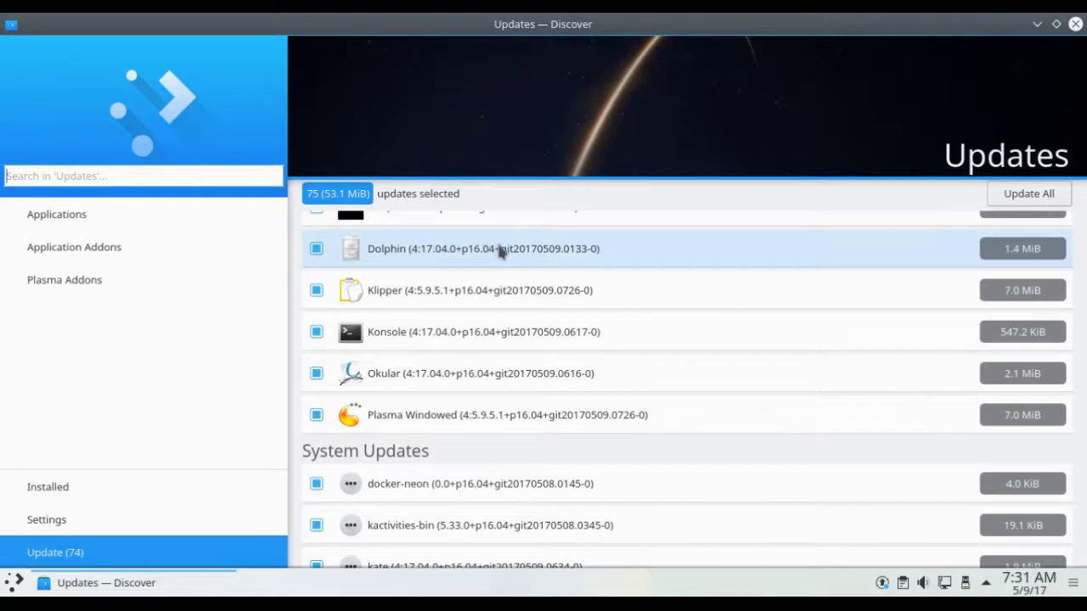
left_click(509, 417)
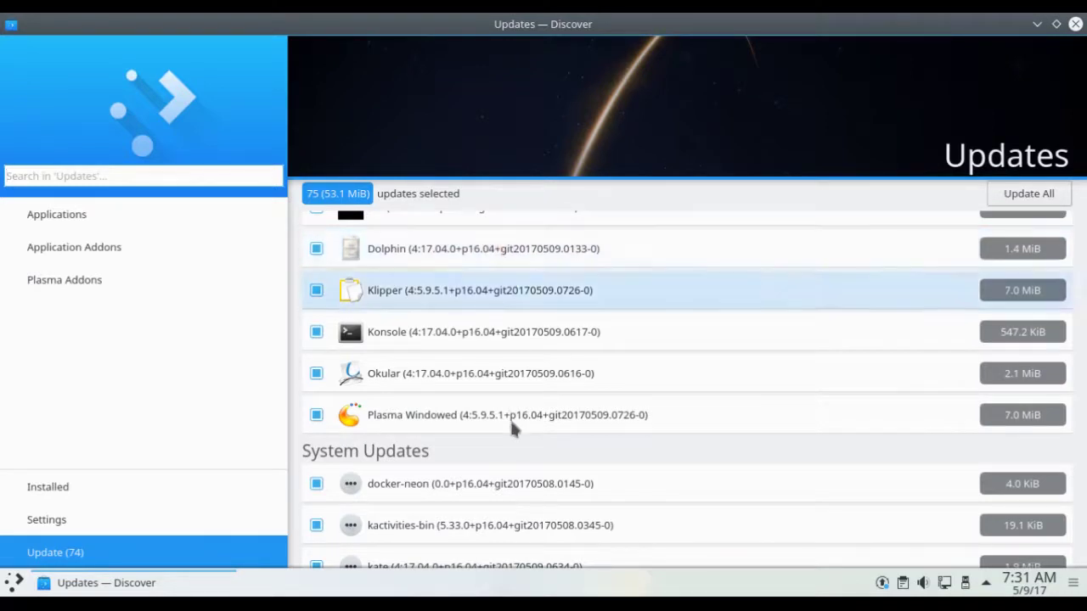
scroll(574, 424, "up", 1)
left_click(569, 424)
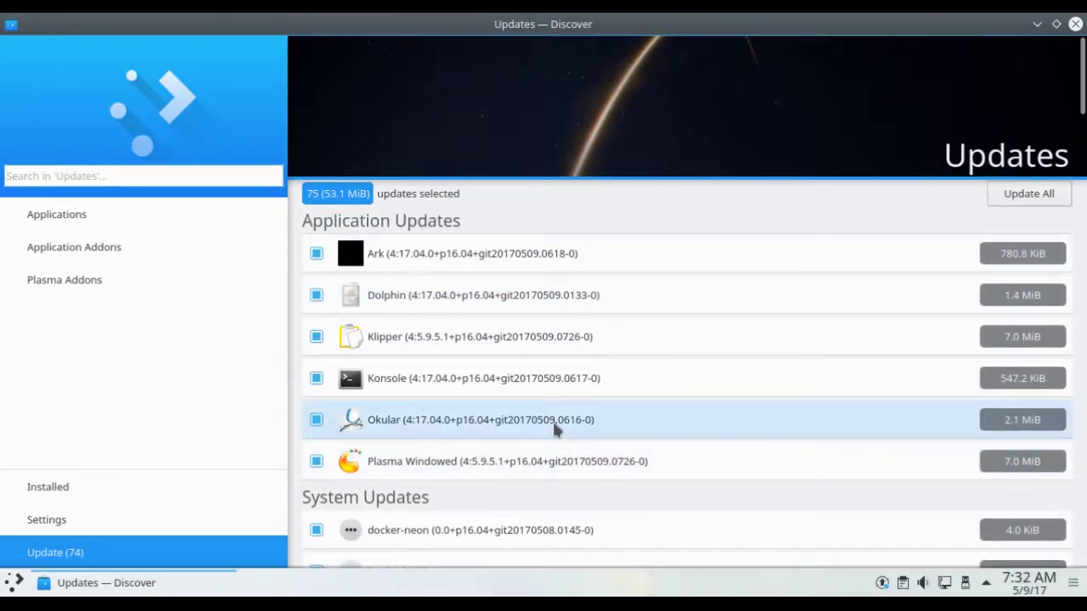
scroll(551, 431, "down", 2)
left_click(442, 429)
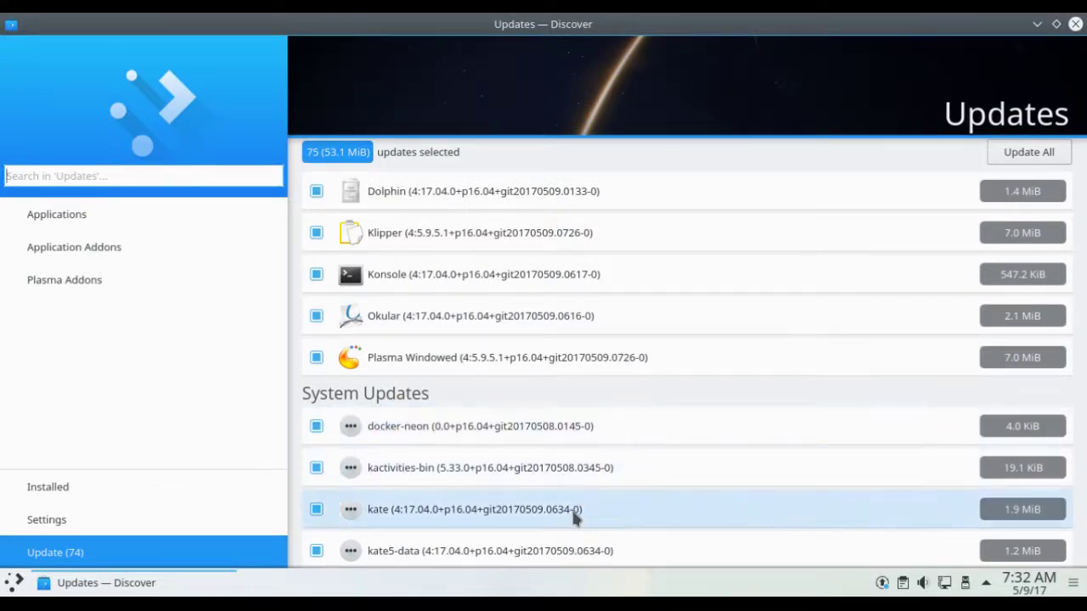
scroll(578, 500, "up", 3)
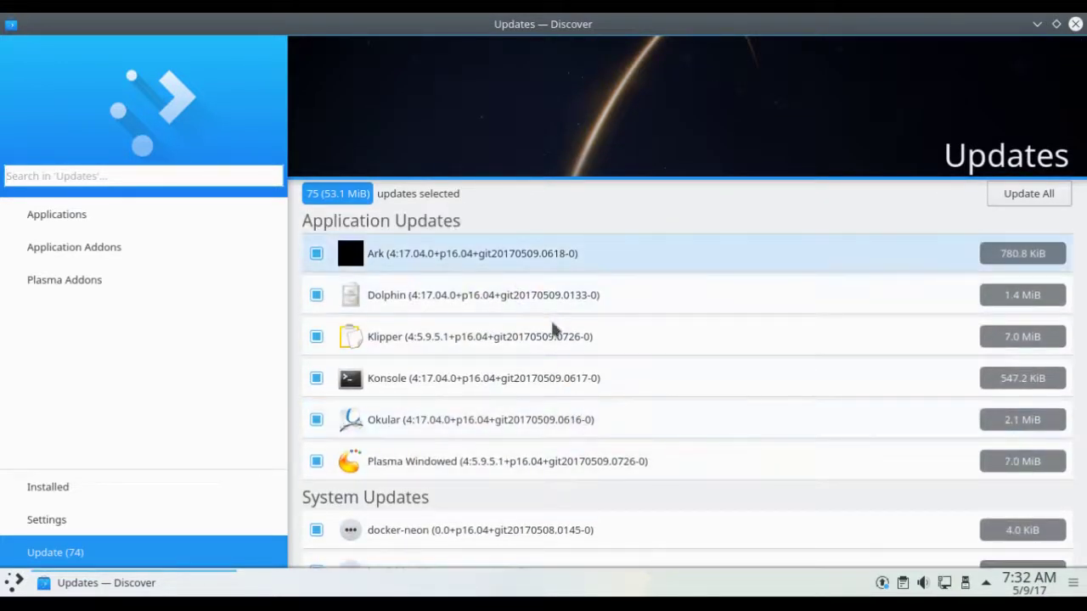
scroll(553, 335, "down", 3)
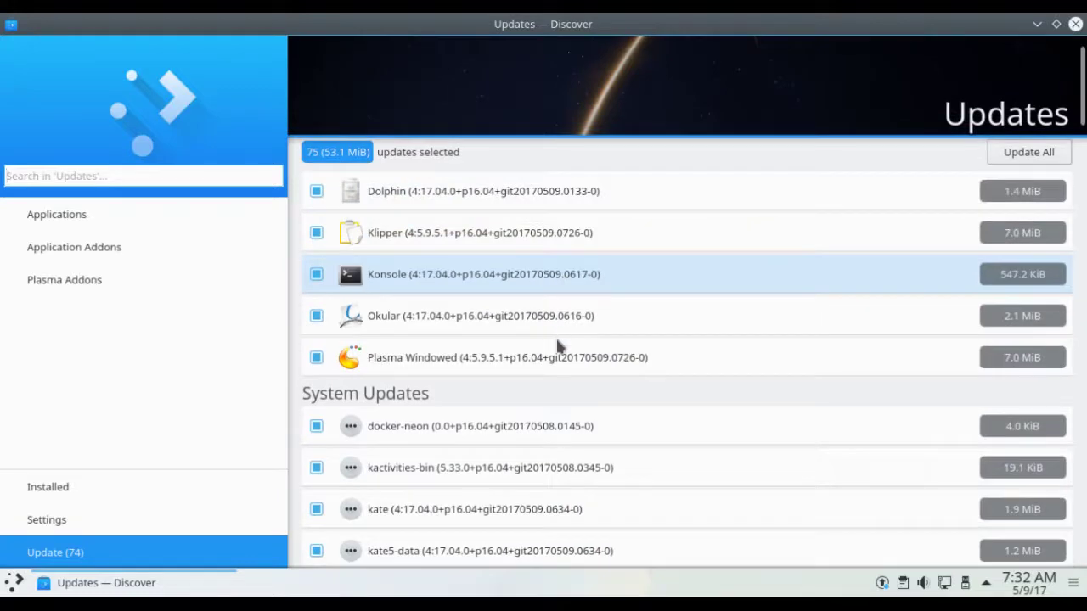
scroll(559, 346, "up", 3)
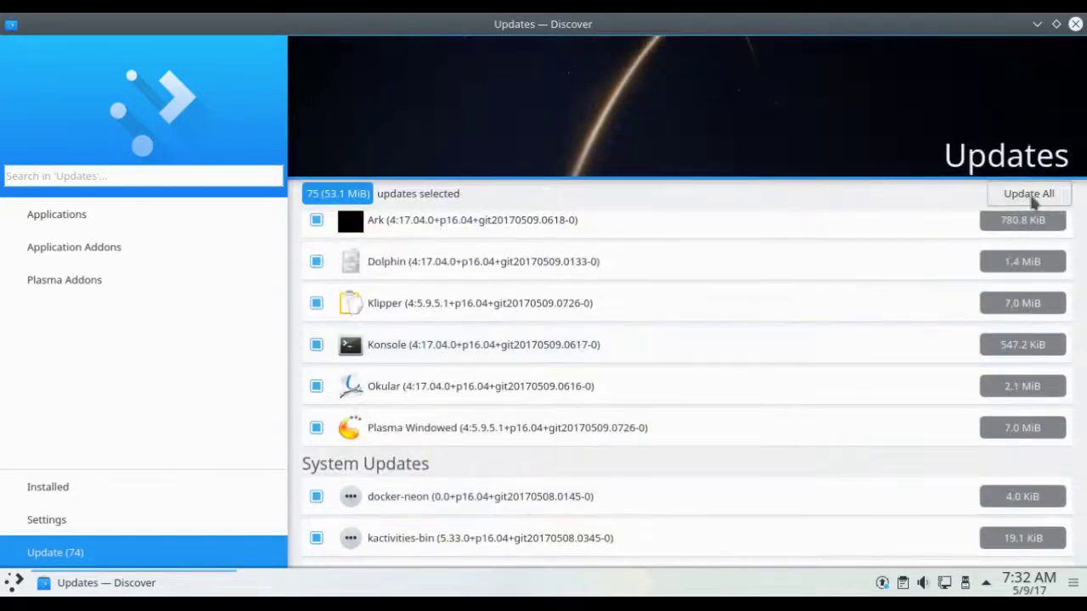
left_click(1032, 196)
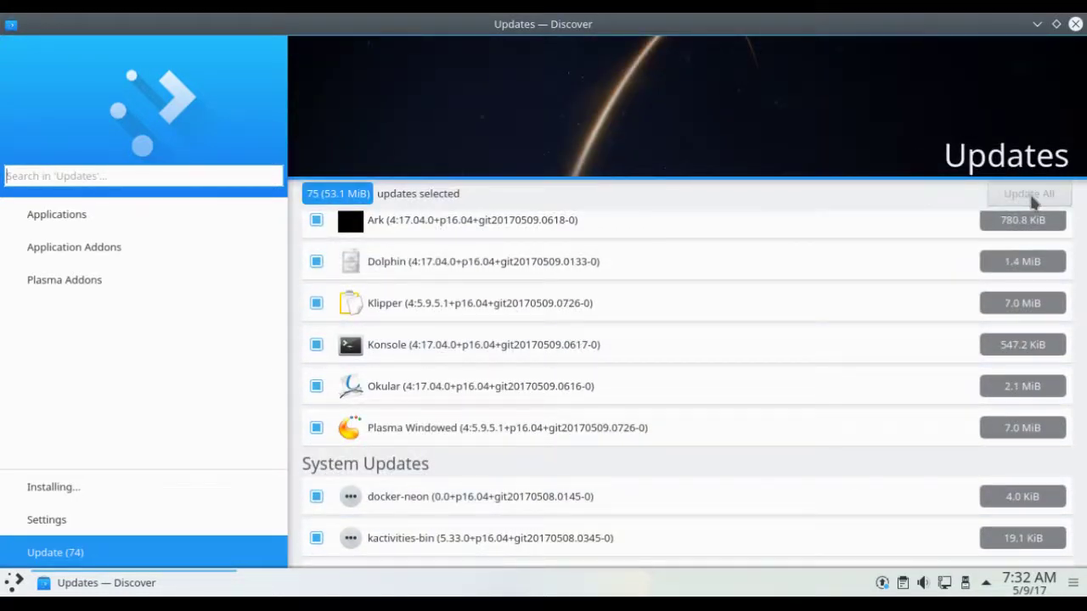